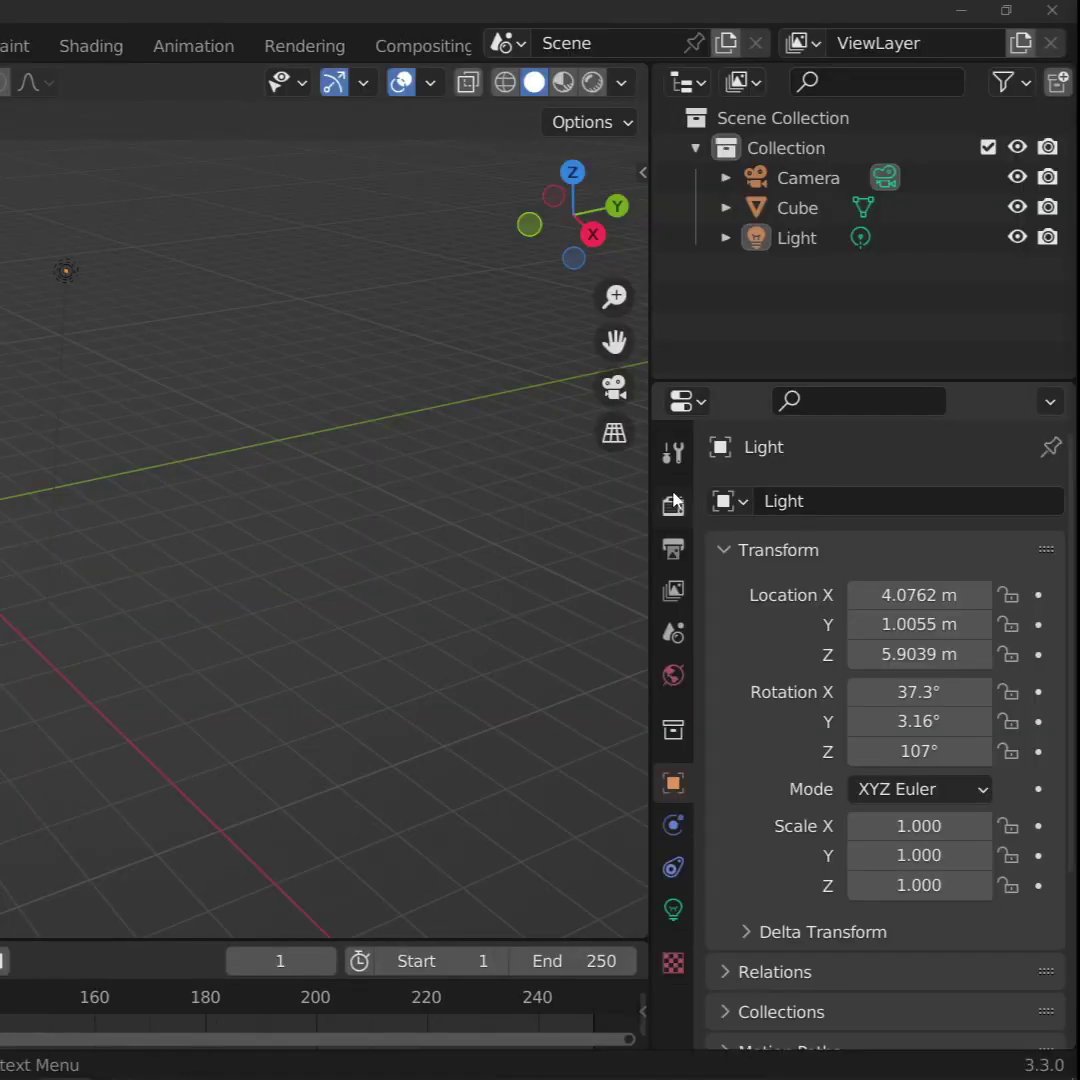
Set the scene's render engine to Eevee.
{"action": "left_click", "coordinate": [673, 503]}
{"action": "left_click", "coordinate": [892, 501]}
{"action": "left_click", "coordinate": [900, 504]}
{"action": "left_click", "coordinate": [901, 506]}
{"action": "left_click", "coordinate": [901, 506]}
Review the View Transform and Look options under Color Management, keeping Look at None.
{"action": "scroll", "coordinate": [895, 509], "scroll_direction": "down", "scroll_amount": 7}
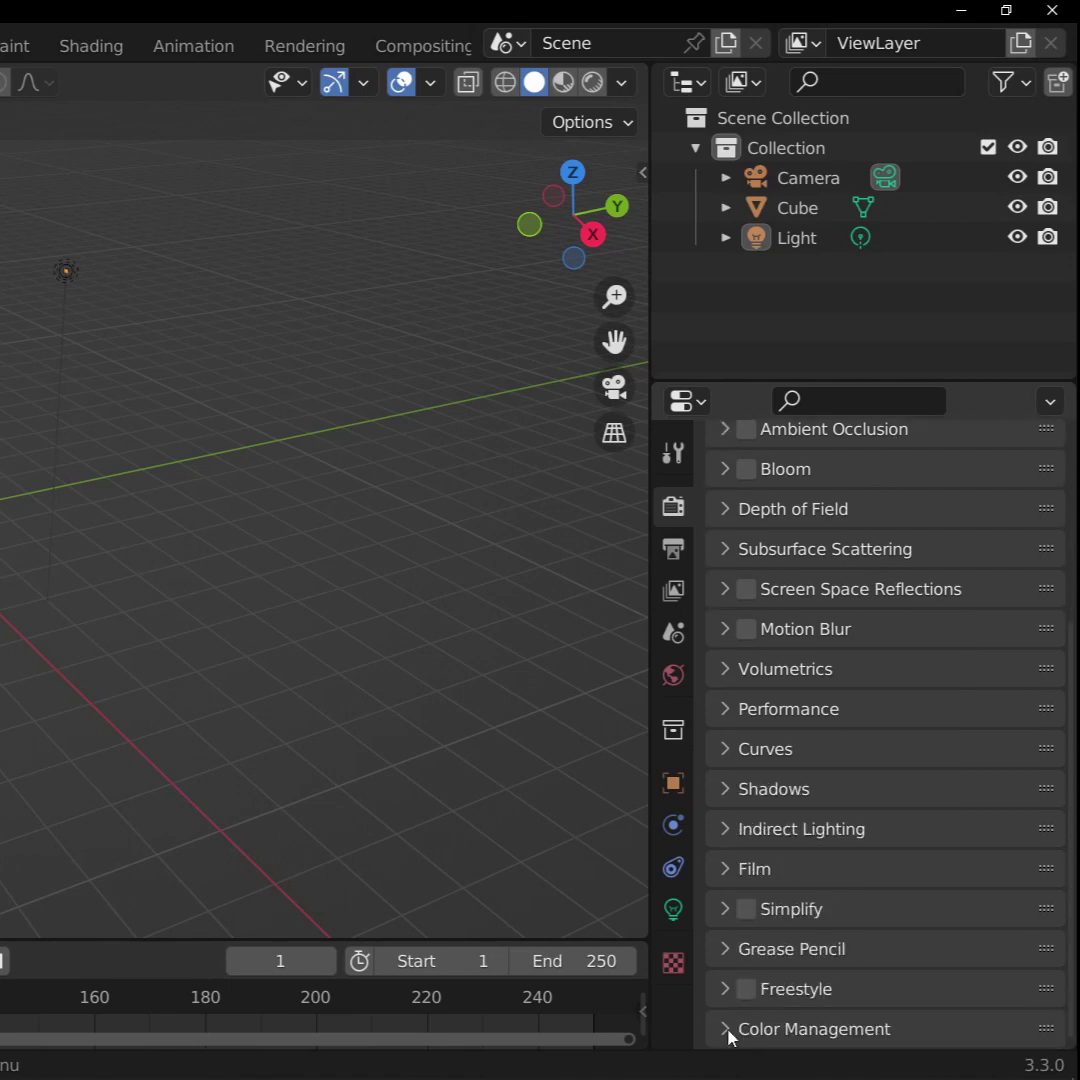
{"action": "left_click", "coordinate": [727, 1033]}
{"action": "scroll", "coordinate": [760, 990], "scroll_direction": "down", "scroll_amount": 7}
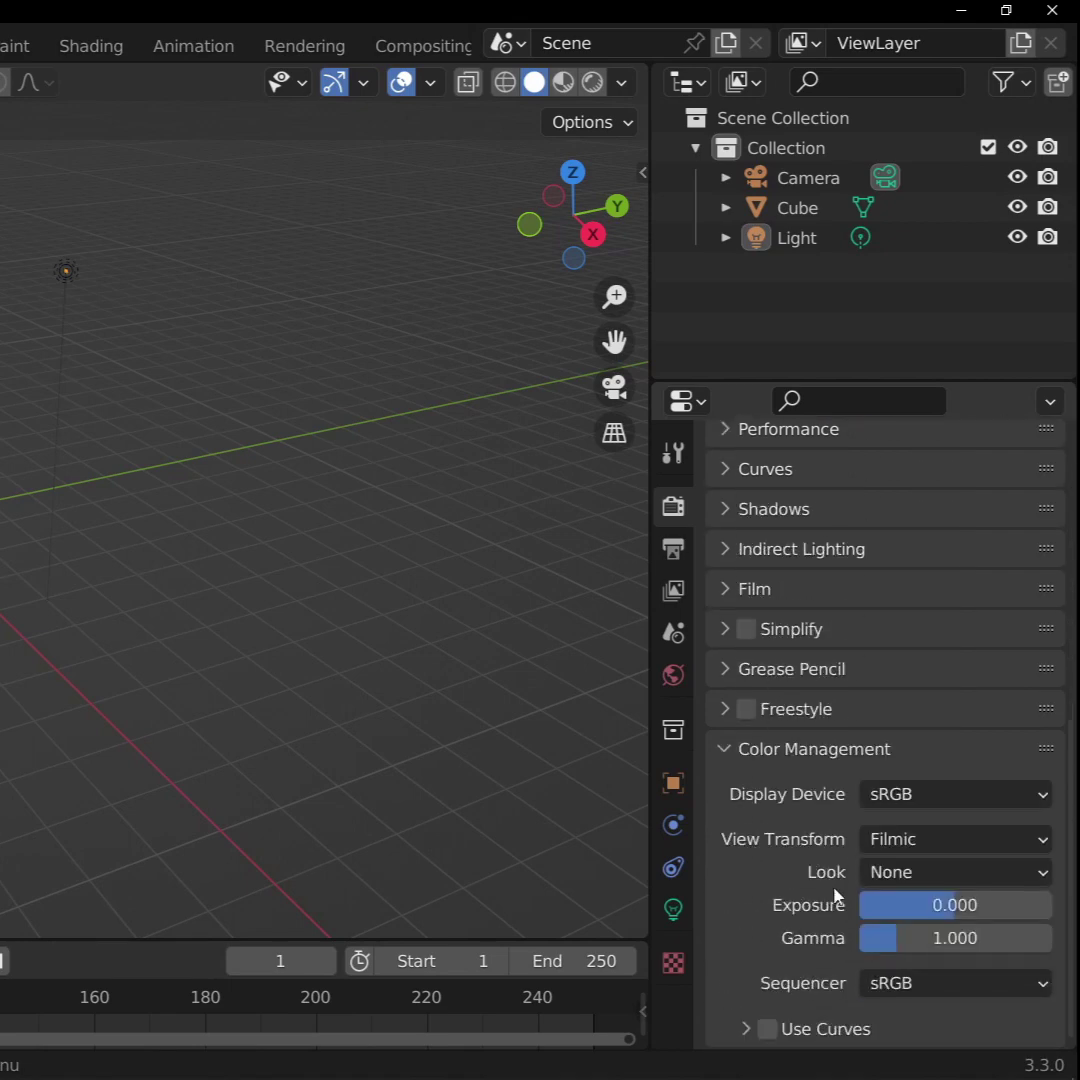
{"action": "left_click", "coordinate": [918, 839]}
{"action": "left_click", "coordinate": [920, 876]}
{"action": "left_click", "coordinate": [920, 873]}
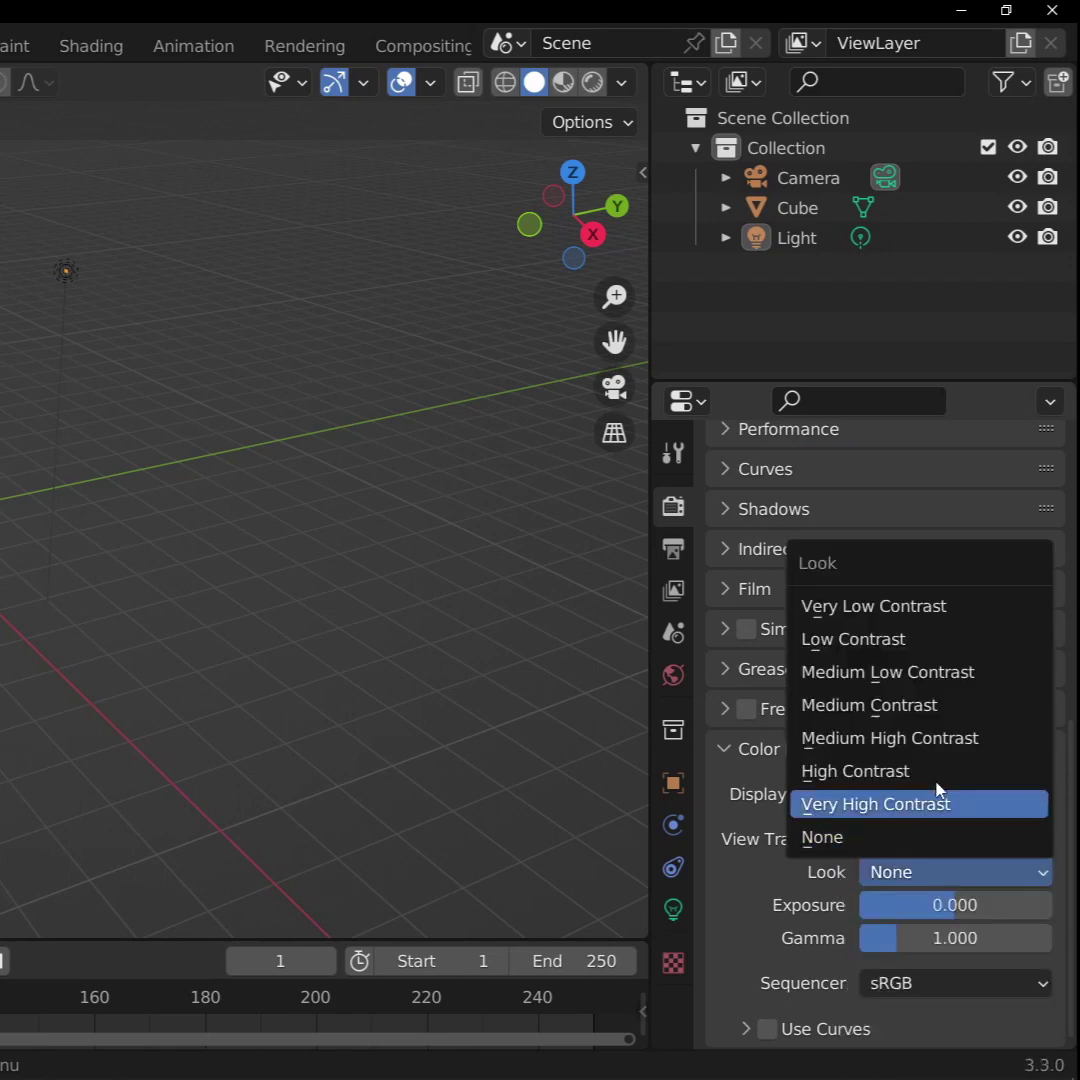
{"action": "left_click", "coordinate": [998, 875]}
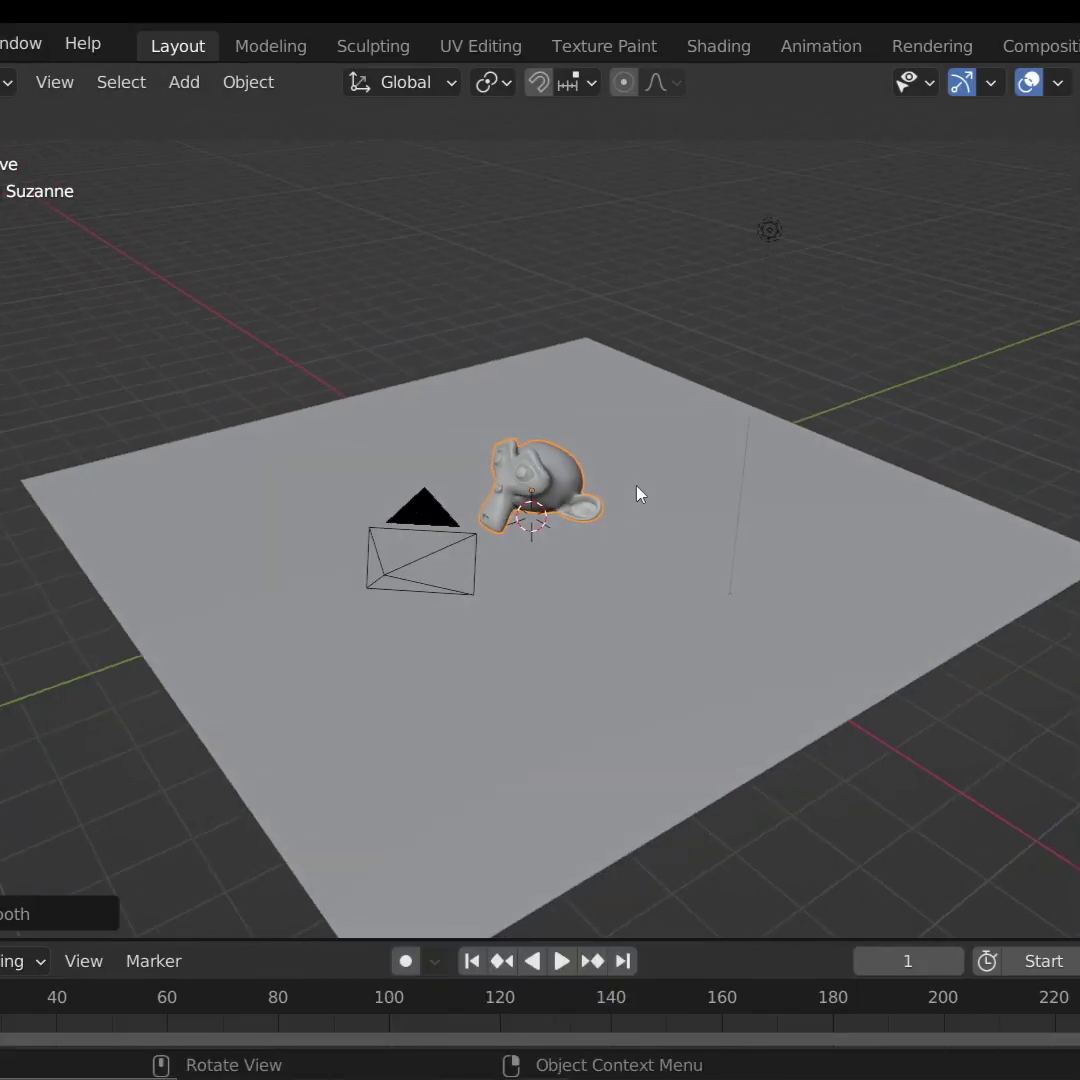
Select the monkey head and give it a new material in the Shading workspace.
{"action": "left_click", "coordinate": [551, 463]}
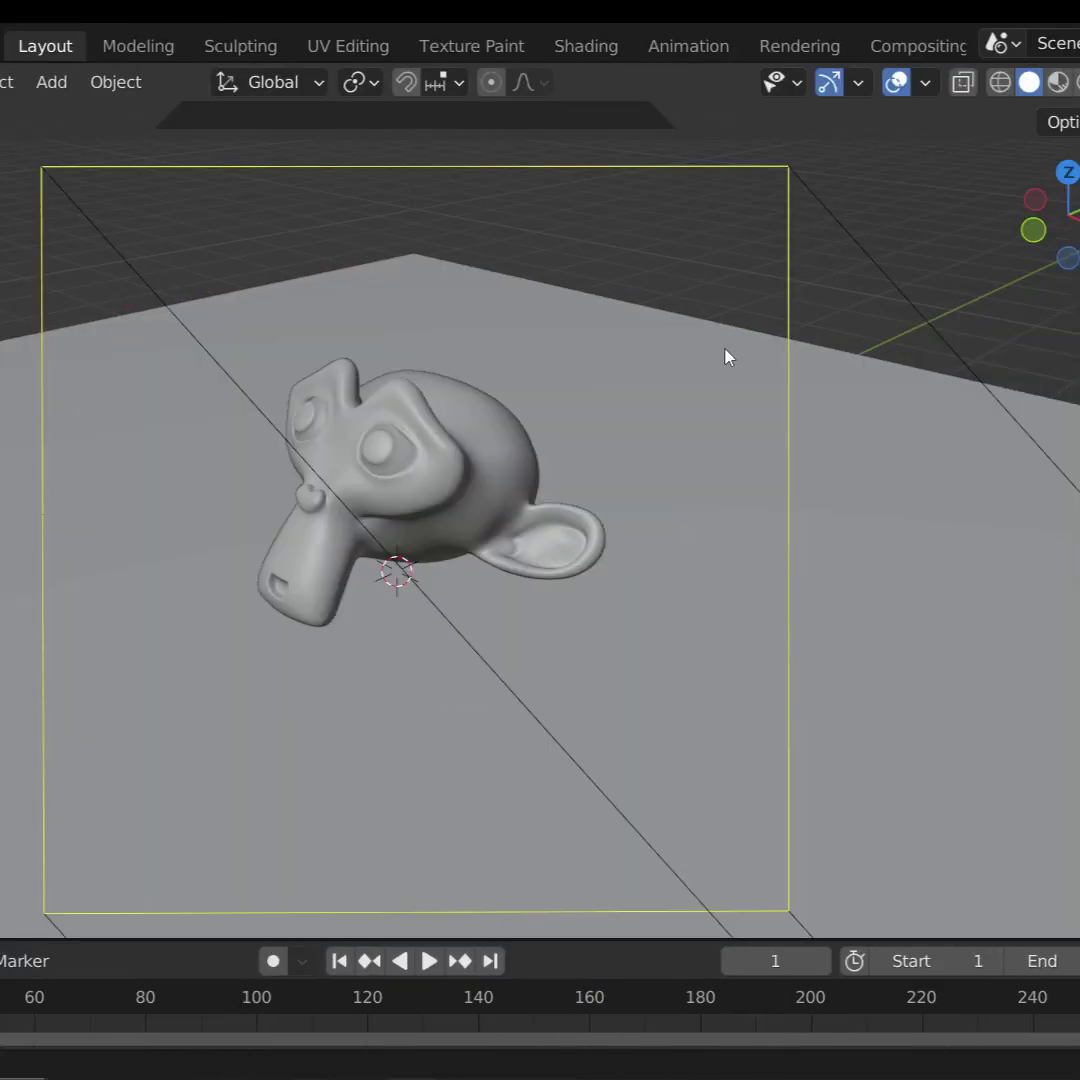
{"action": "middle_click_drag", "start_coordinate": [726, 350], "coordinate": [585, 335]}
{"action": "left_click", "coordinate": [471, 436]}
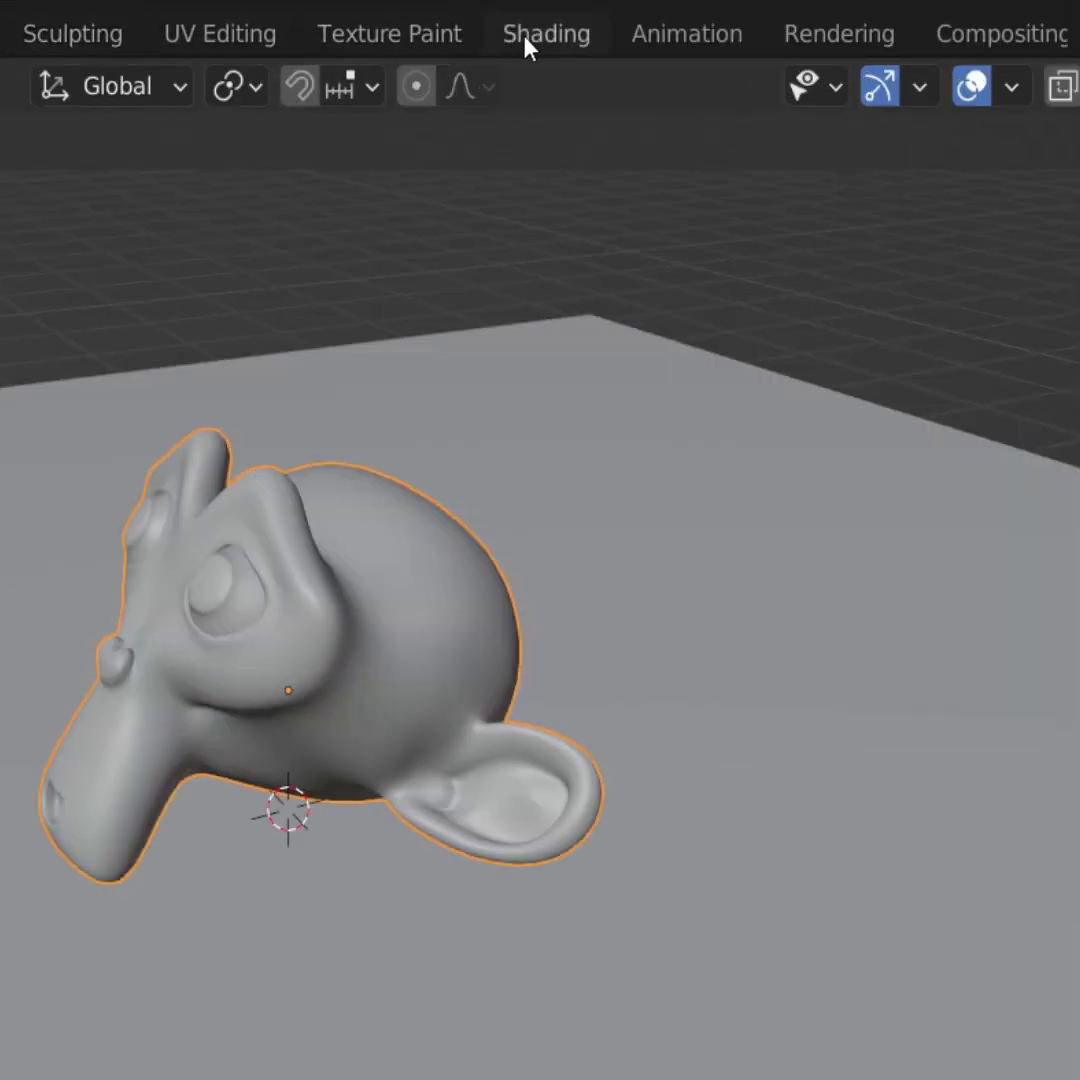
{"action": "left_click", "coordinate": [537, 36]}
{"action": "left_click", "coordinate": [477, 612]}
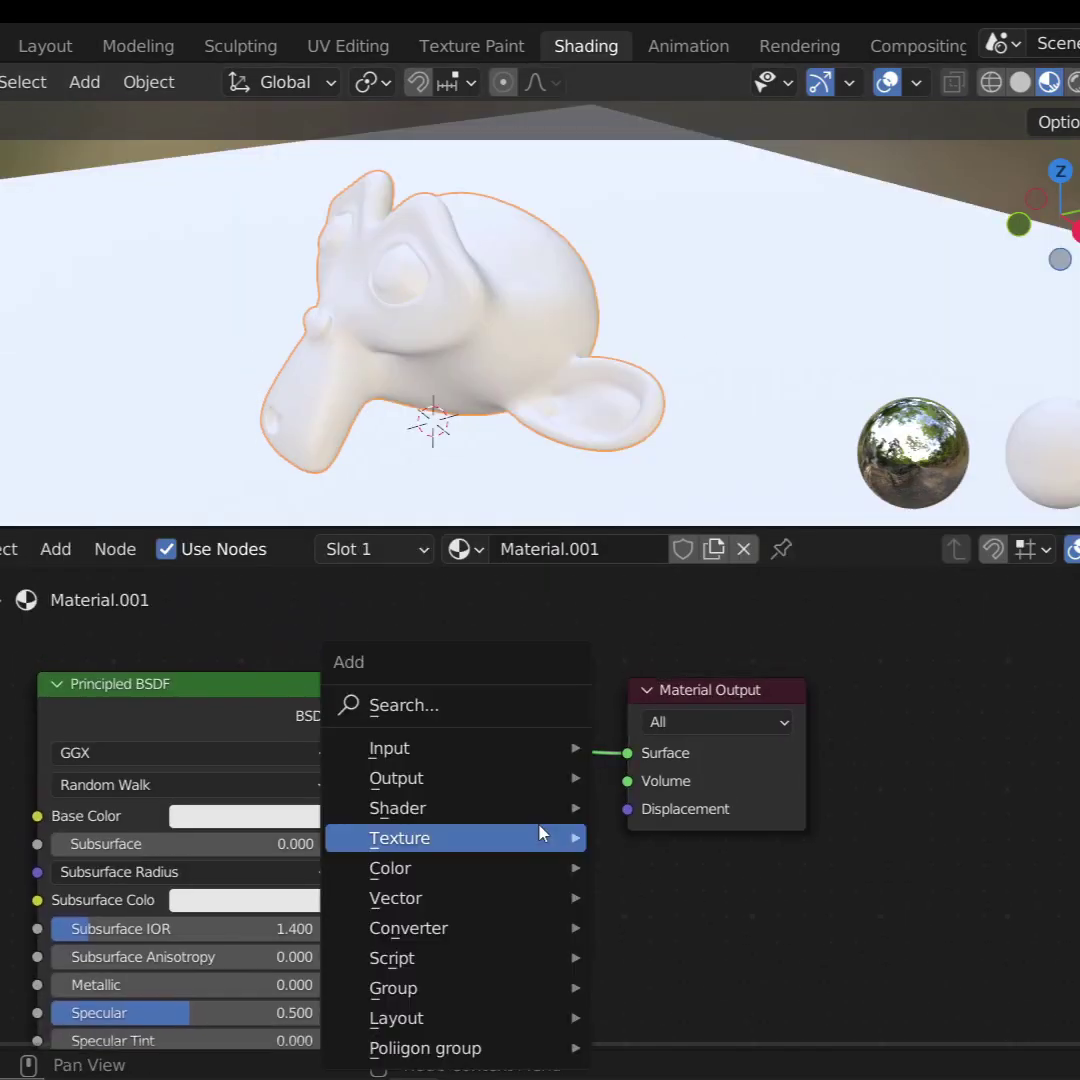
Insert a Shader to RGB node between the Principled BSDF and the Material Output.
{"action": "left_click", "coordinate": [454, 694]}
{"action": "type", "text": "shader"}
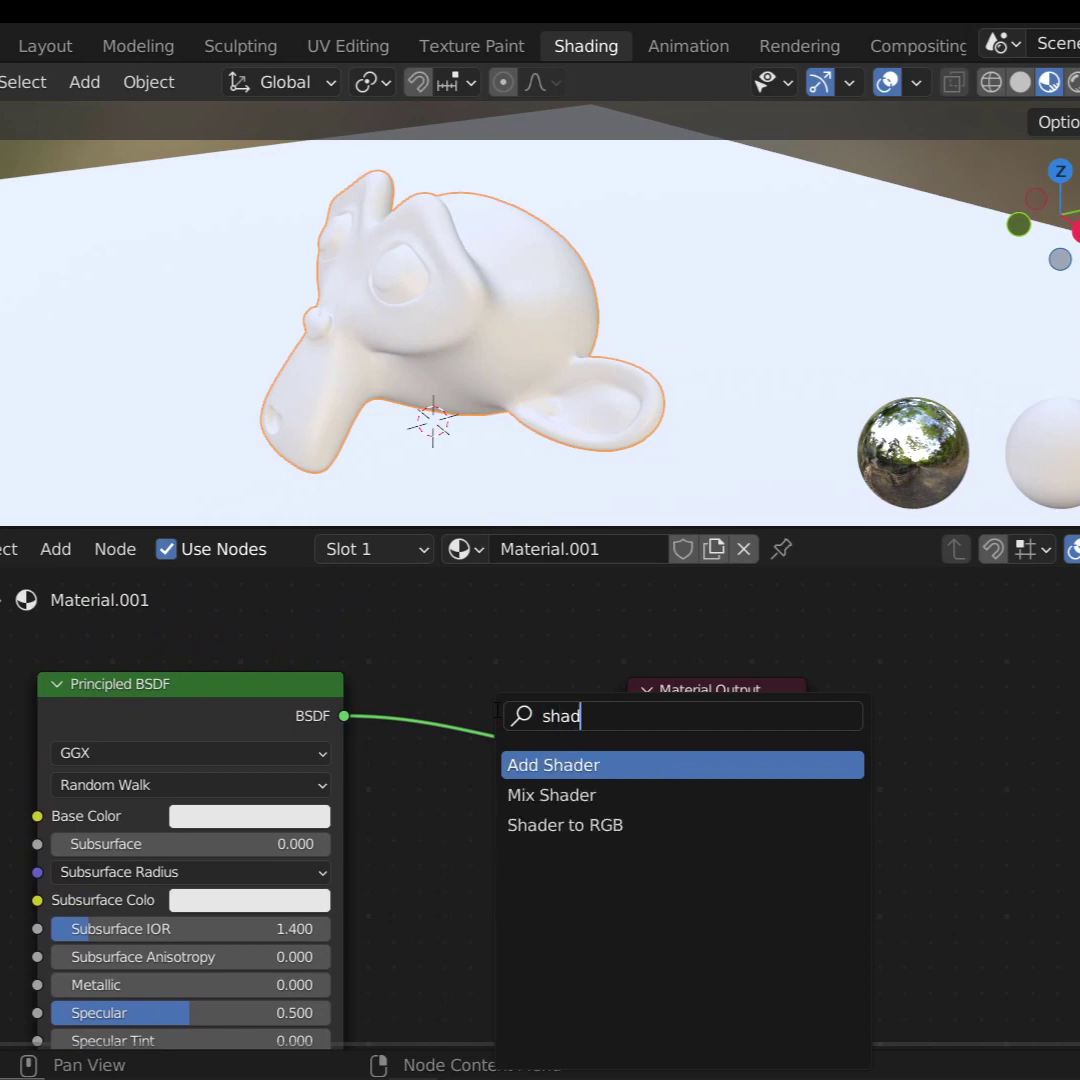
{"action": "left_click", "coordinate": [550, 822]}
{"action": "left_click", "coordinate": [488, 761]}
Insert a ColorRamp node between the Shader to RGB node and the Material Output.
{"action": "middle_click_drag", "start_coordinate": [657, 804], "coordinate": [420, 788]}
{"action": "key", "text": "shift+a"}
{"action": "left_click", "coordinate": [379, 707]}
{"action": "type", "text": "co"}
{"action": "key", "text": "Return"}
{"action": "left_click", "coordinate": [482, 675]}
Hide the viewport overlays and try out different positions for the ColorRamp's black and white stops.
{"action": "middle_click_drag", "start_coordinate": [607, 646], "coordinate": [497, 672]}
{"action": "scroll", "coordinate": [497, 672], "scroll_direction": "down", "scroll_amount": 1}
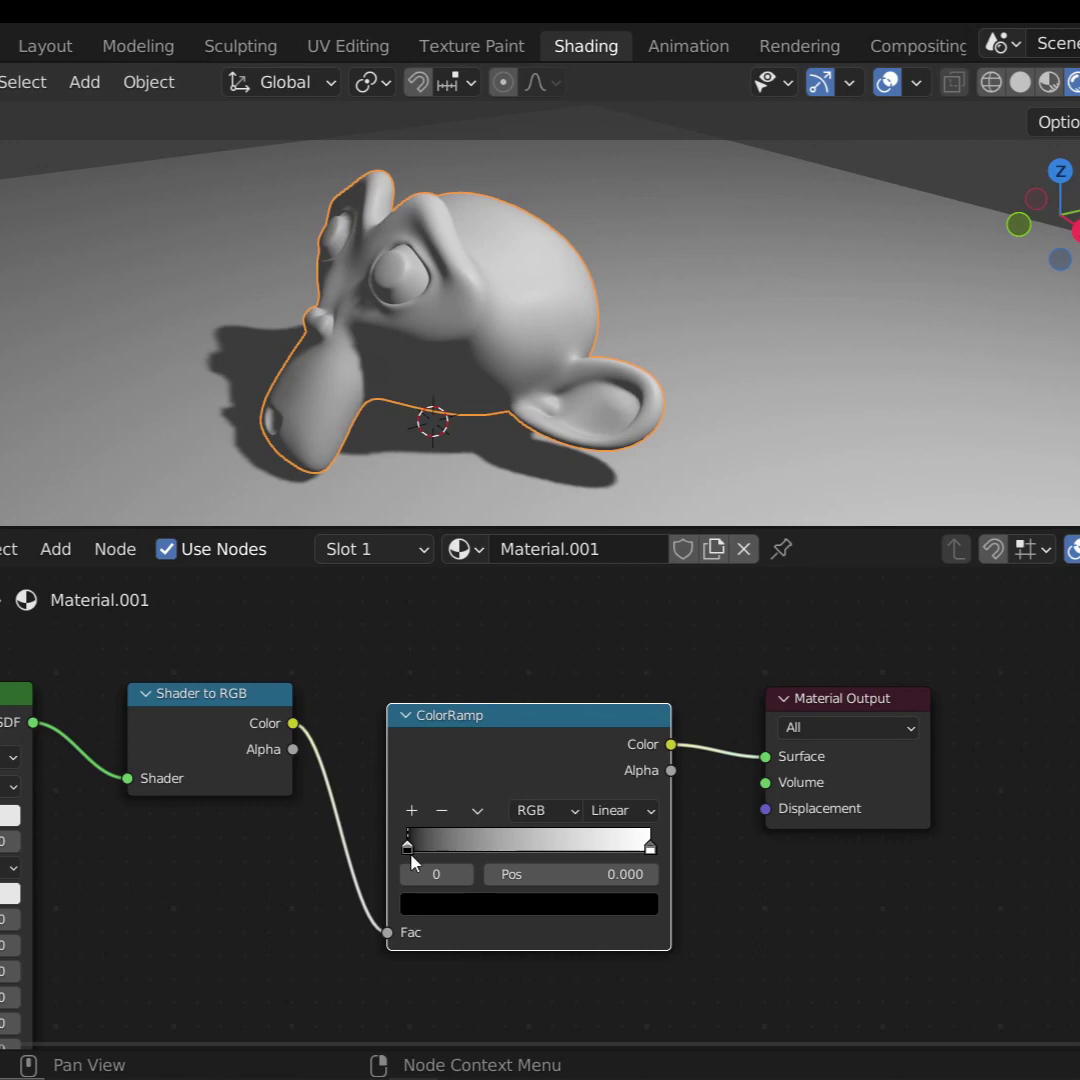
{"action": "key", "text": "shift+alt+z"}
{"action": "left_click_drag", "start_coordinate": [411, 855], "coordinate": [455, 846]}
{"action": "mouse_move", "coordinate": [649, 849]}
{"action": "left_mouse_down"}
{"action": "mouse_move", "coordinate": [475, 849]}
{"action": "mouse_move", "coordinate": [490, 849]}
{"action": "left_mouse_up"}
Recolor the ColorRamp's black stop to a very dark brown.
{"action": "left_click", "coordinate": [530, 902]}
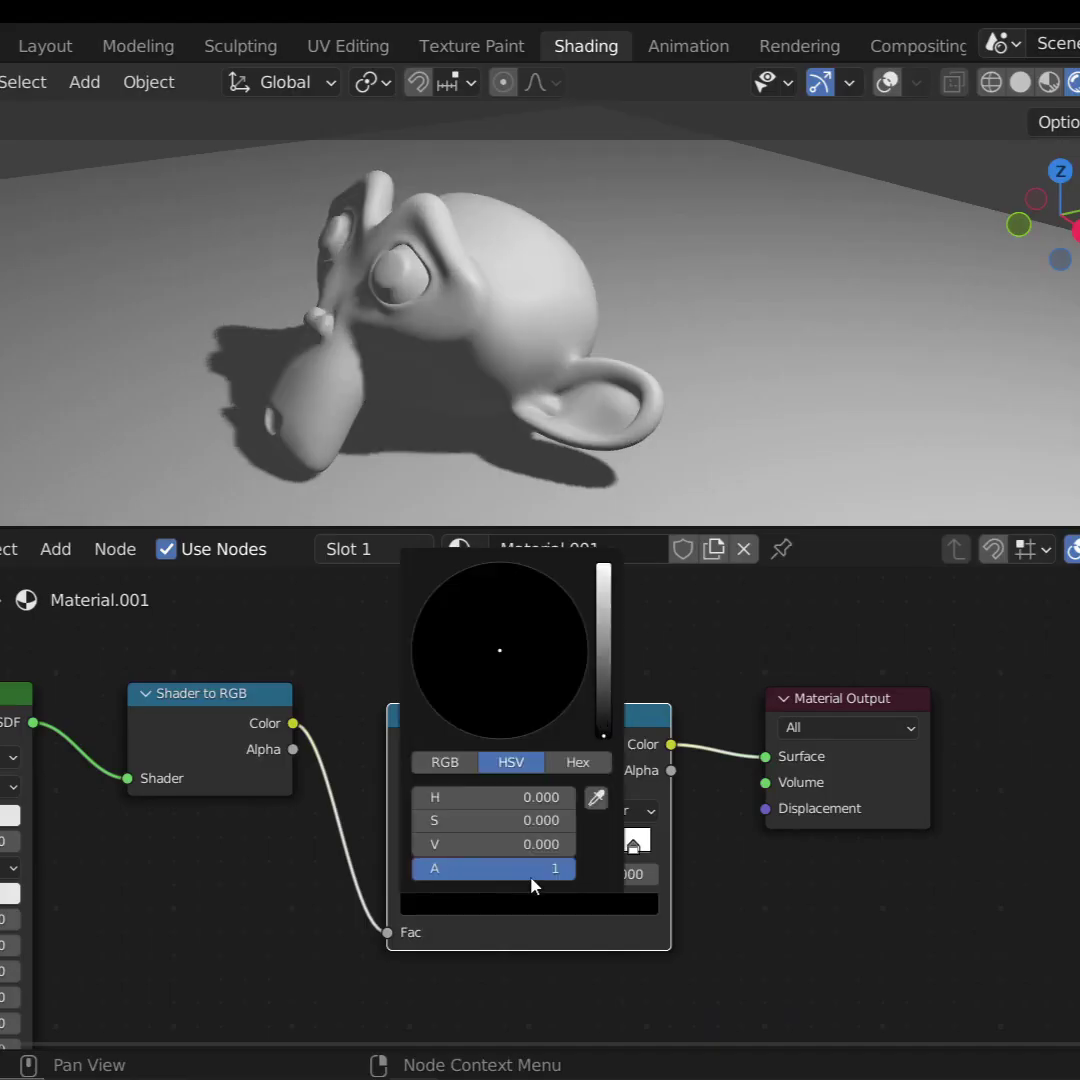
{"action": "left_click_drag", "start_coordinate": [604, 735], "coordinate": [604, 715]}
{"action": "left_click_drag", "start_coordinate": [500, 651], "coordinate": [466, 729]}
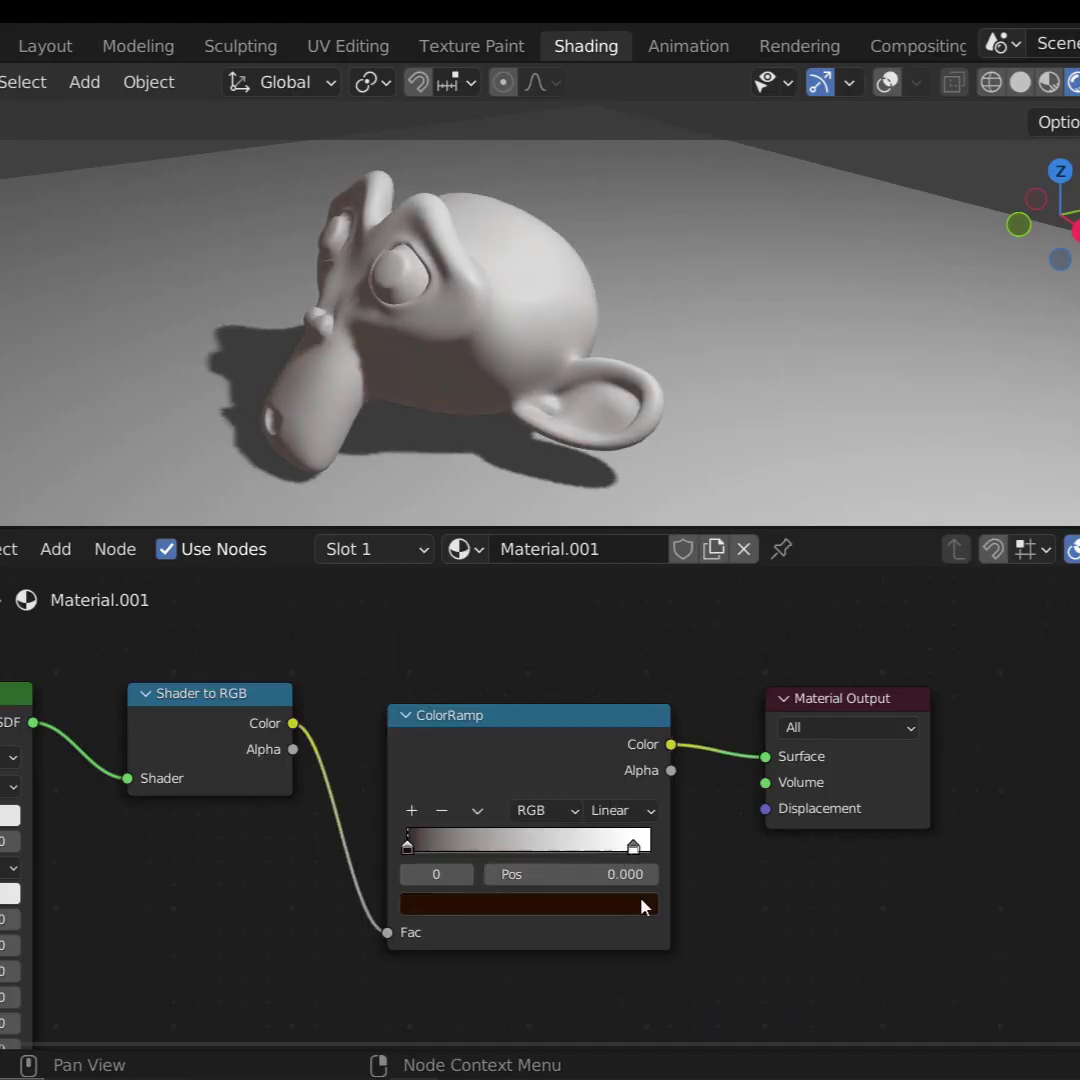
Recolor the ColorRamp's white stop to a light pink and shift the dark stop slightly inward.
{"action": "left_click", "coordinate": [633, 845]}
{"action": "left_click", "coordinate": [610, 904]}
{"action": "left_click_drag", "start_coordinate": [500, 651], "coordinate": [507, 676]}
{"action": "left_click_drag", "start_coordinate": [424, 849], "coordinate": [434, 849]}
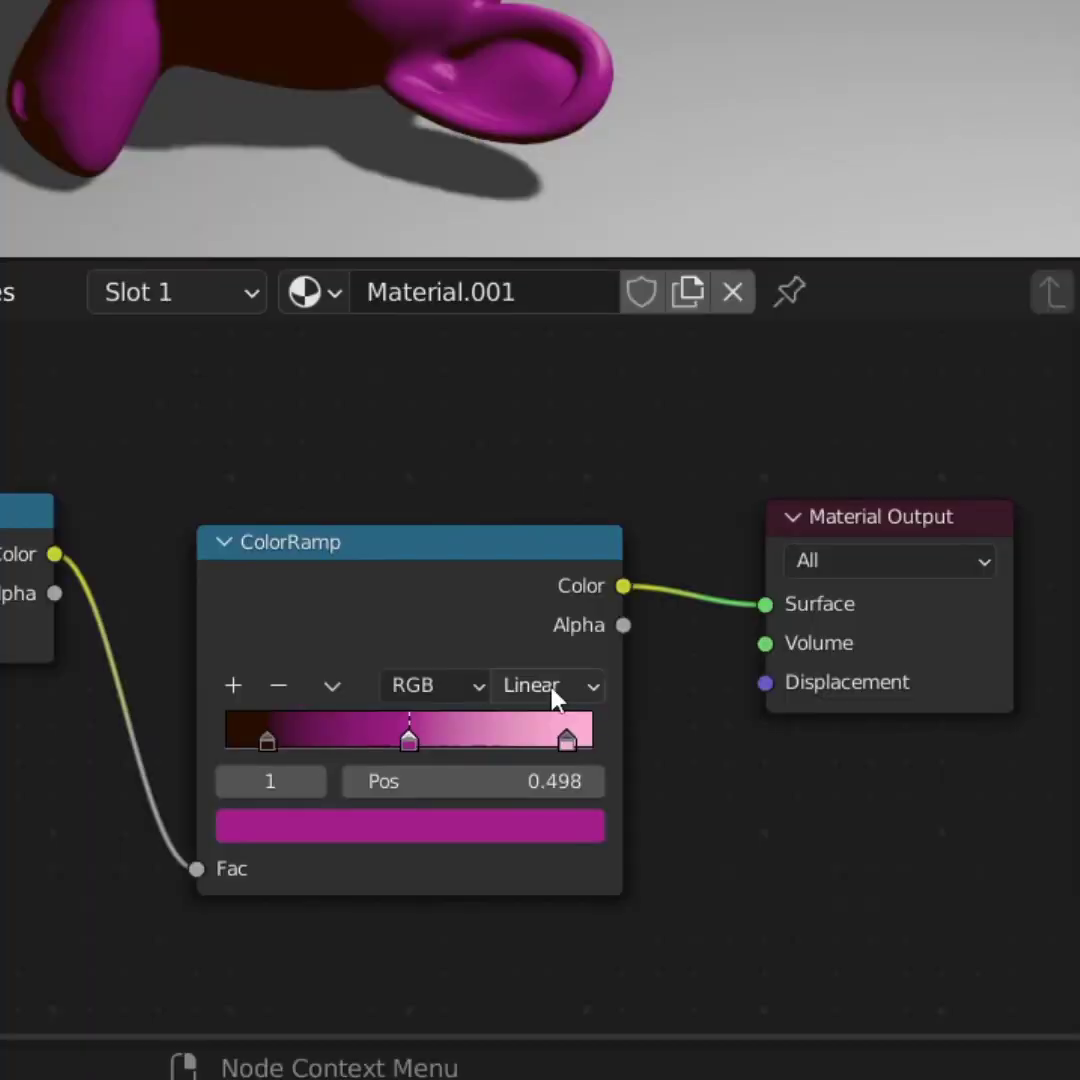
Set the ColorRamp's interpolation to Constant and slide its color stops to reshape the hard-edged shading bands.
{"action": "left_click", "coordinate": [551, 688]}
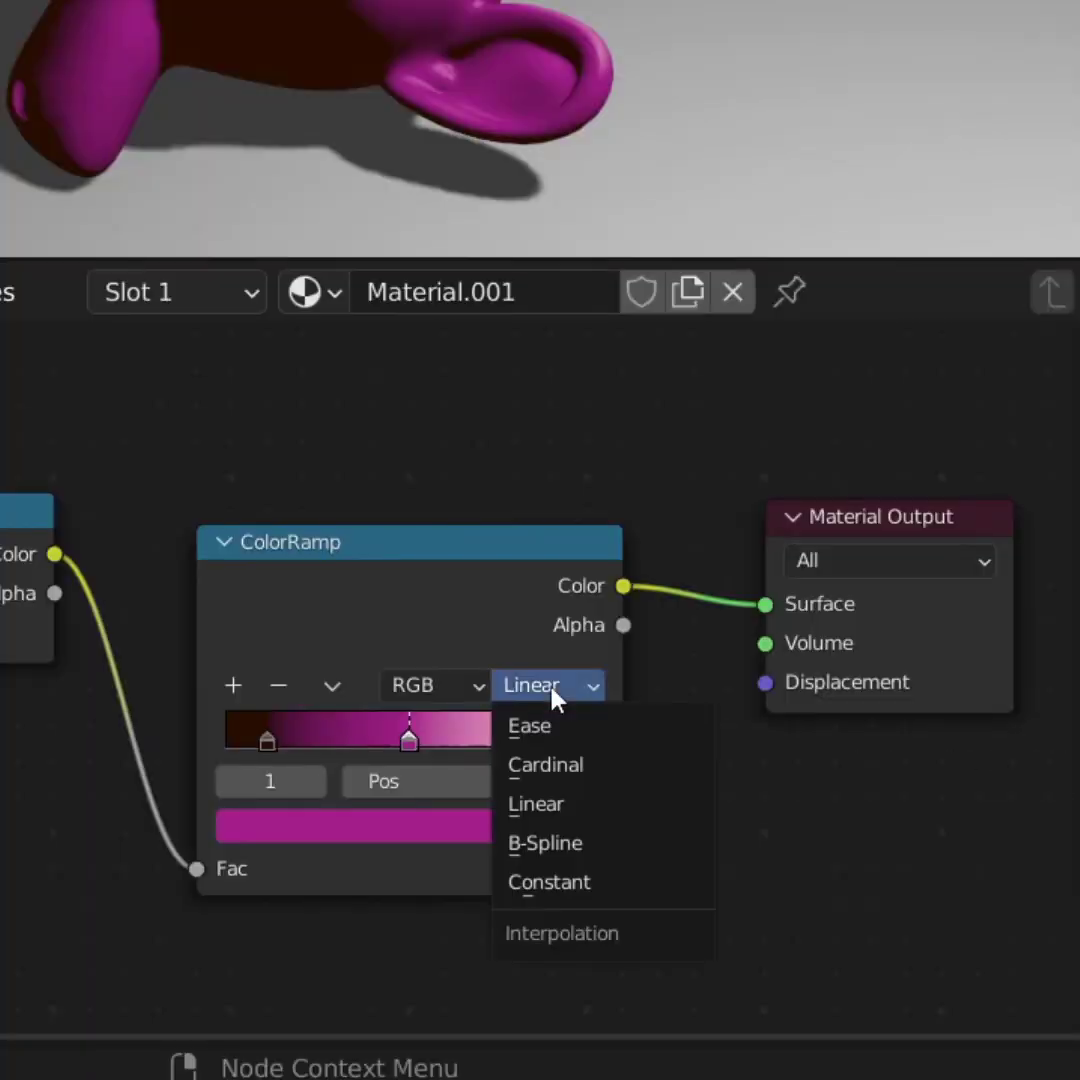
{"action": "left_click", "coordinate": [585, 884]}
{"action": "left_click", "coordinate": [565, 740]}
{"action": "left_click_drag", "start_coordinate": [407, 818], "coordinate": [247, 820]}
{"action": "left_click_drag", "start_coordinate": [573, 818], "coordinate": [363, 820]}
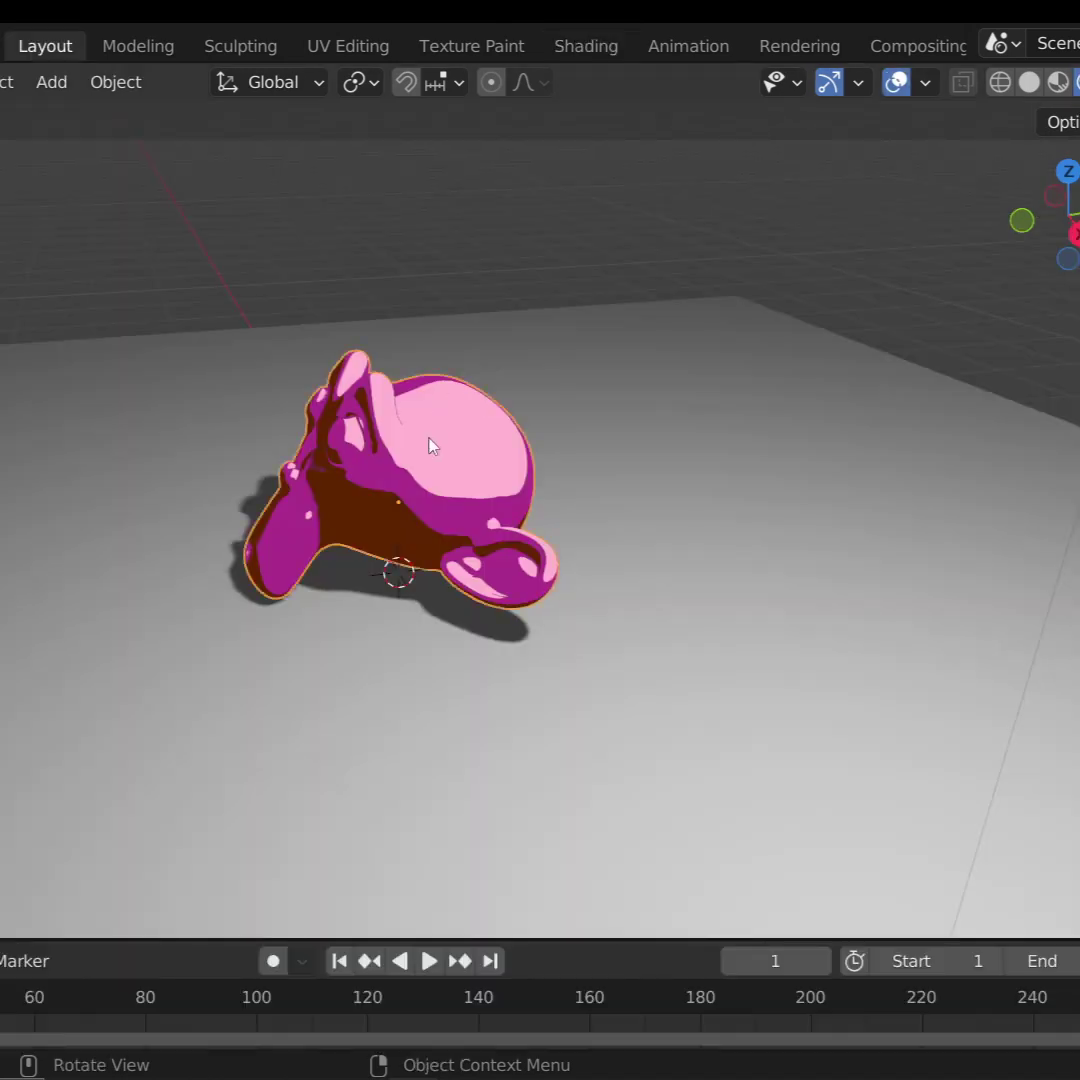
Move the monkey head into a new collection named Outlined.
{"action": "key", "text": "m"}
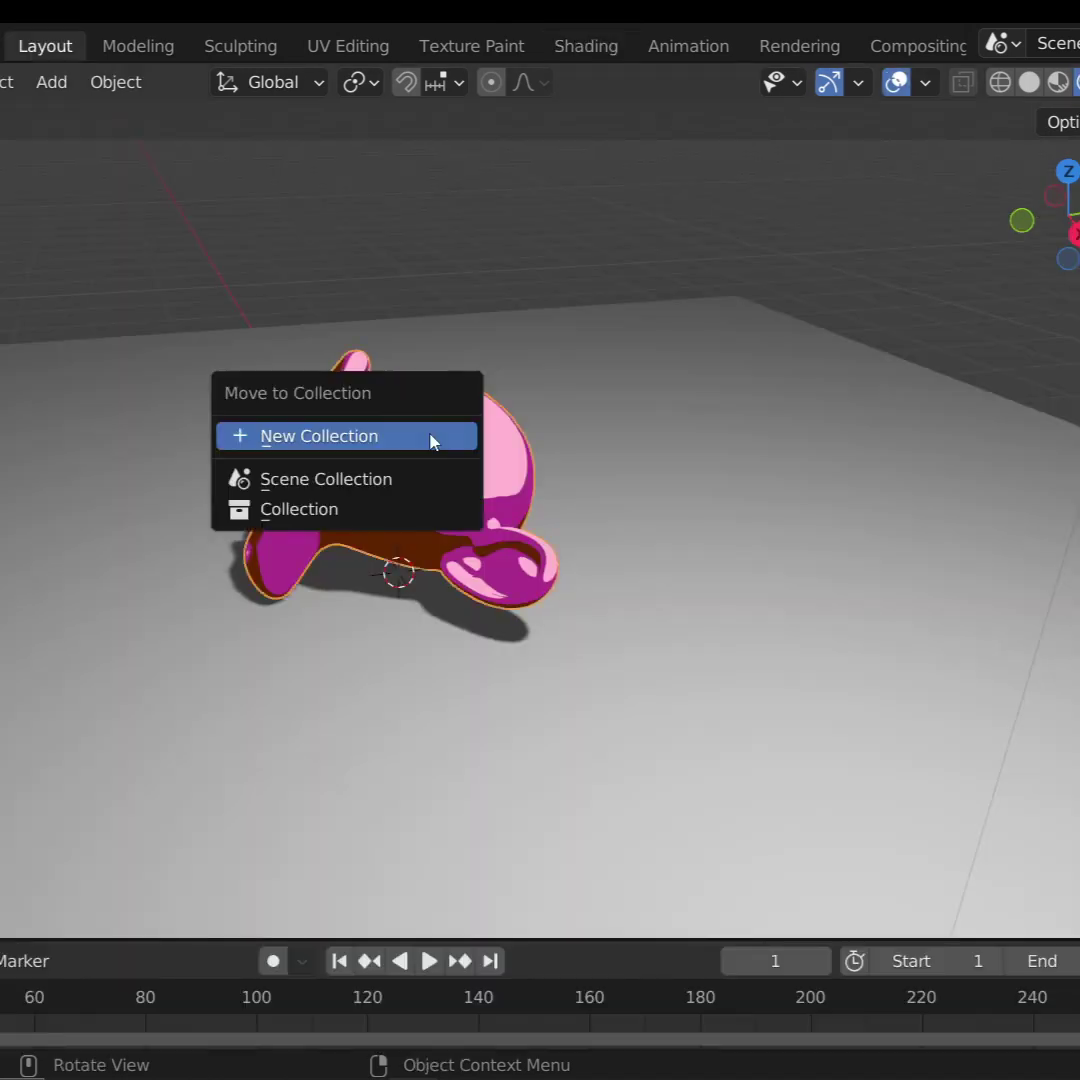
{"action": "left_click", "coordinate": [431, 436]}
{"action": "key", "text": "BackSpace"}
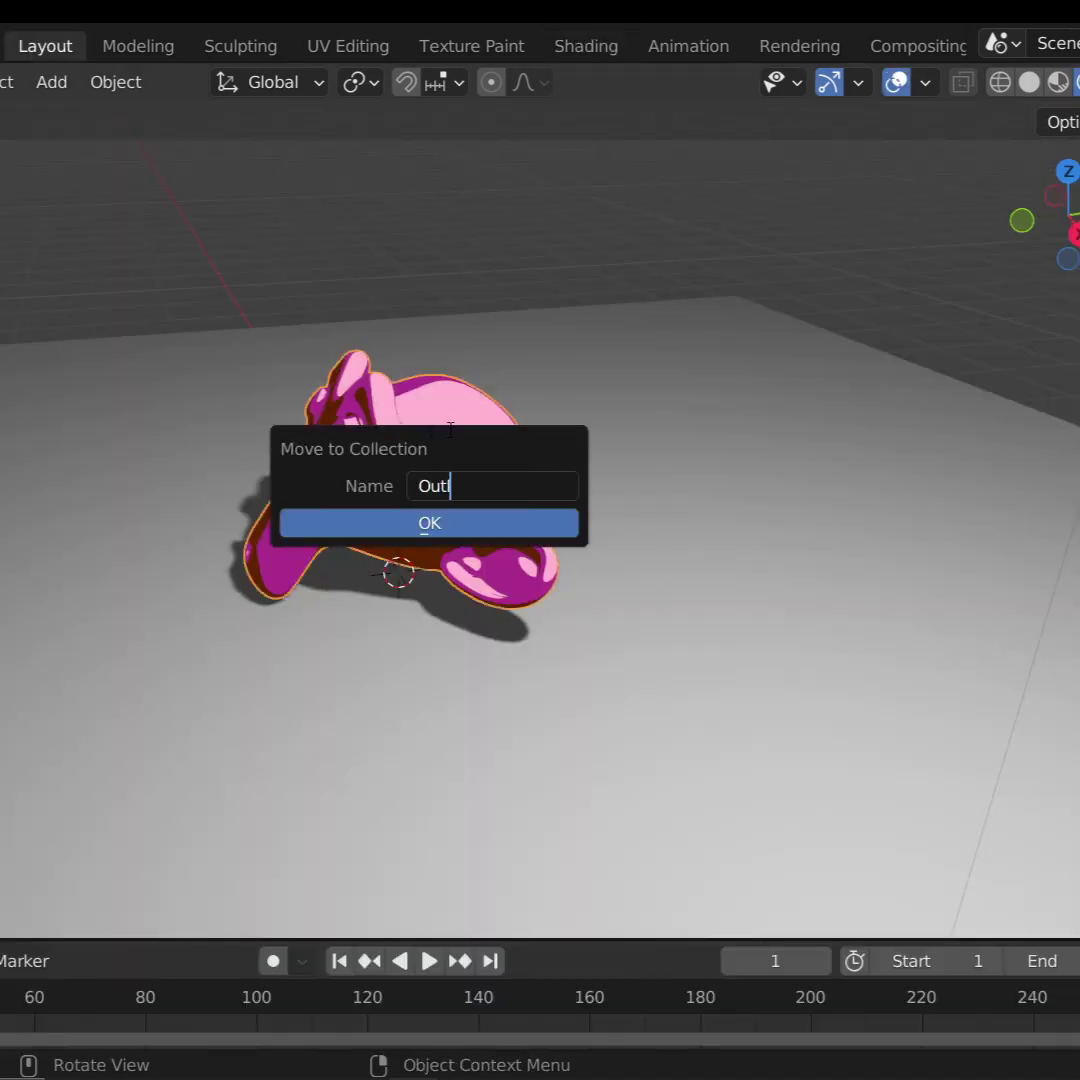
{"action": "type", "text": "Outlines"}
{"action": "left_click", "coordinate": [490, 528]}
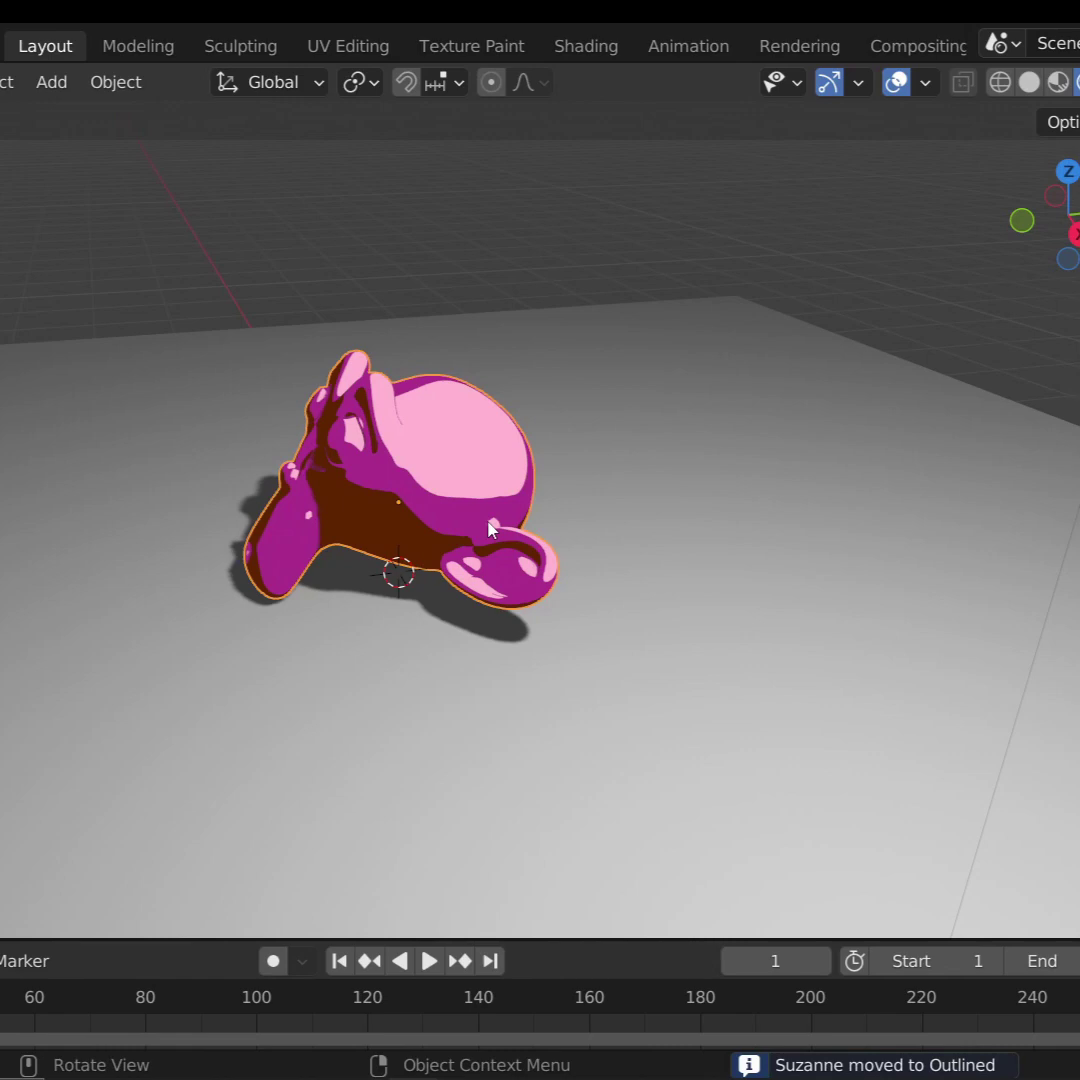
Add a Grease Pencil object to the scene and rename it Outline.
{"action": "key", "text": "shift+a"}
{"action": "mouse_move", "coordinate": [452, 490]}
{"action": "left_click", "coordinate": [560, 486]}
{"action": "double_click", "coordinate": [850, 208]}
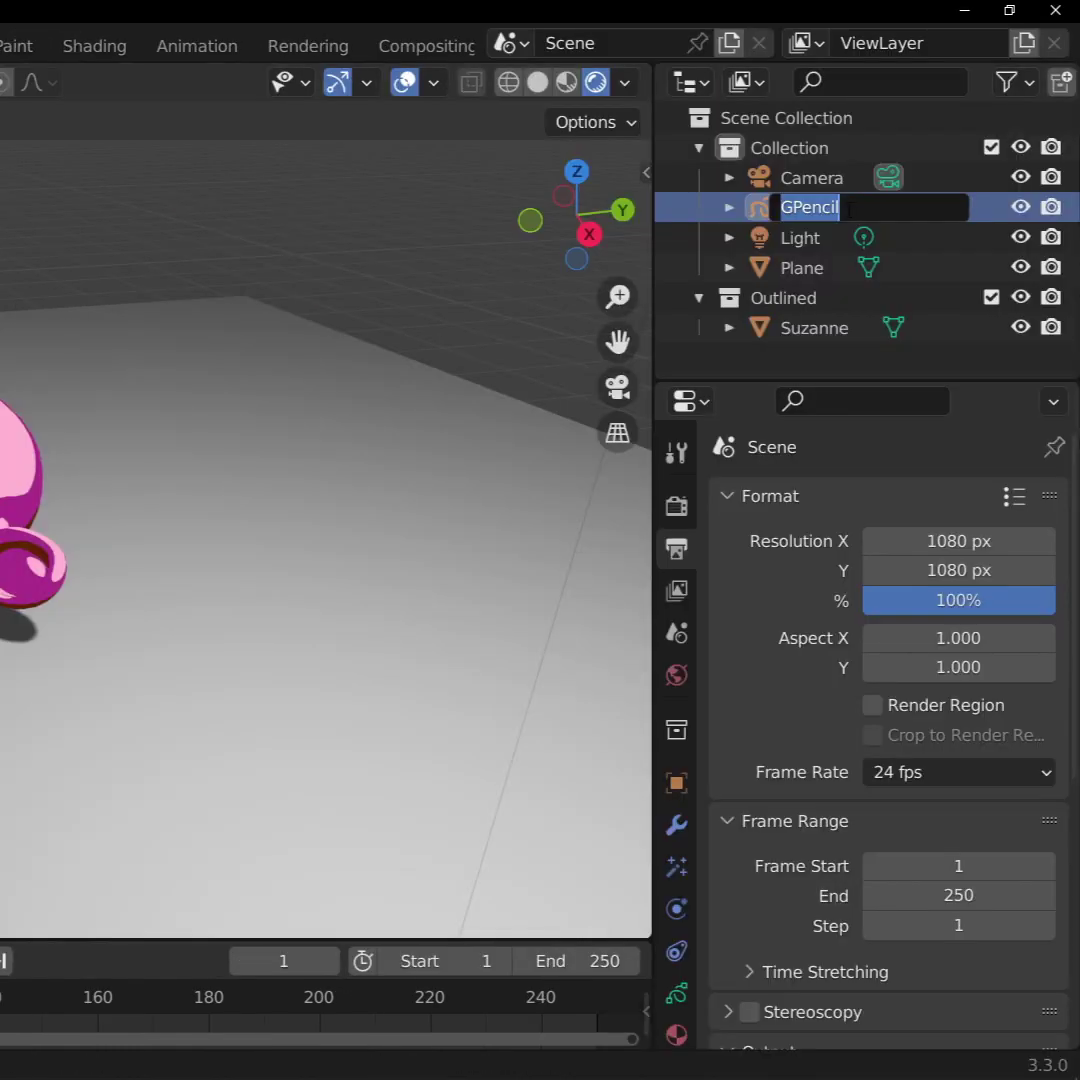
{"action": "type", "text": "Outline"}
{"action": "key", "text": "Return"}
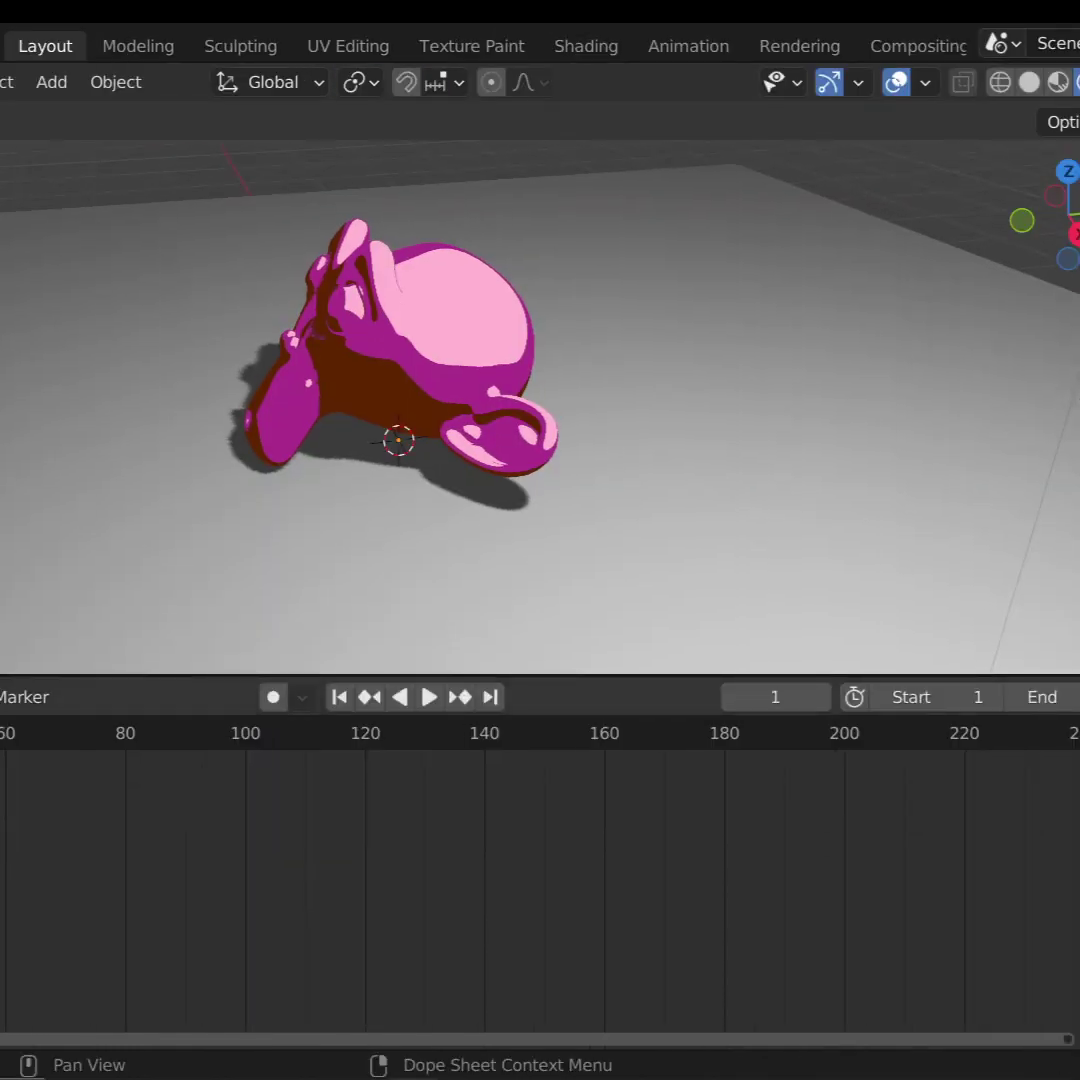
{"action": "middle_click_drag", "start_coordinate": [0, 850], "coordinate": [182, 847]}
{"action": "left_click_drag", "start_coordinate": [96, 771], "coordinate": [357, 779]}
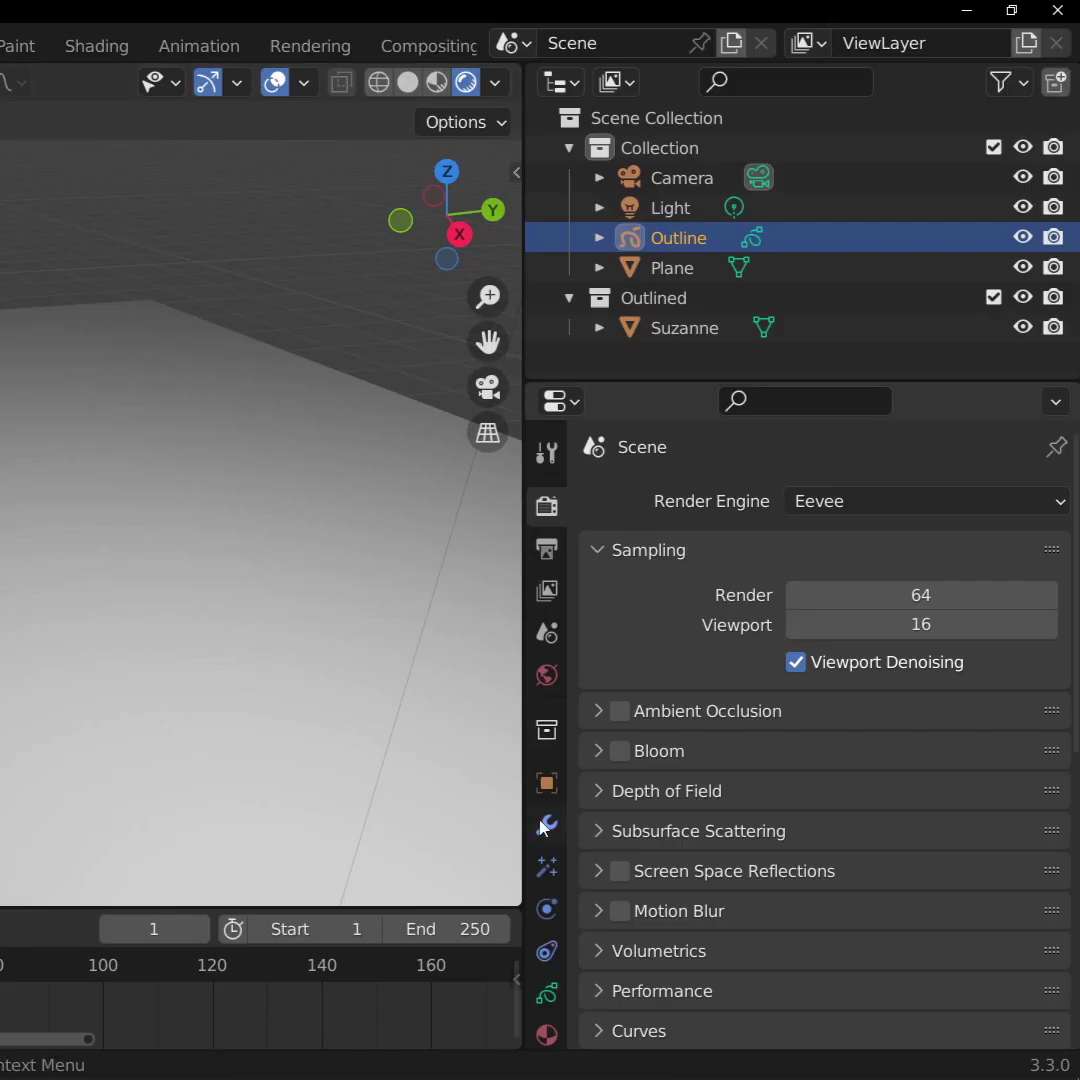
Add a Line Art modifier to the Outline object with source type Collection and the Outlined collection as its source.
{"action": "left_click", "coordinate": [546, 825]}
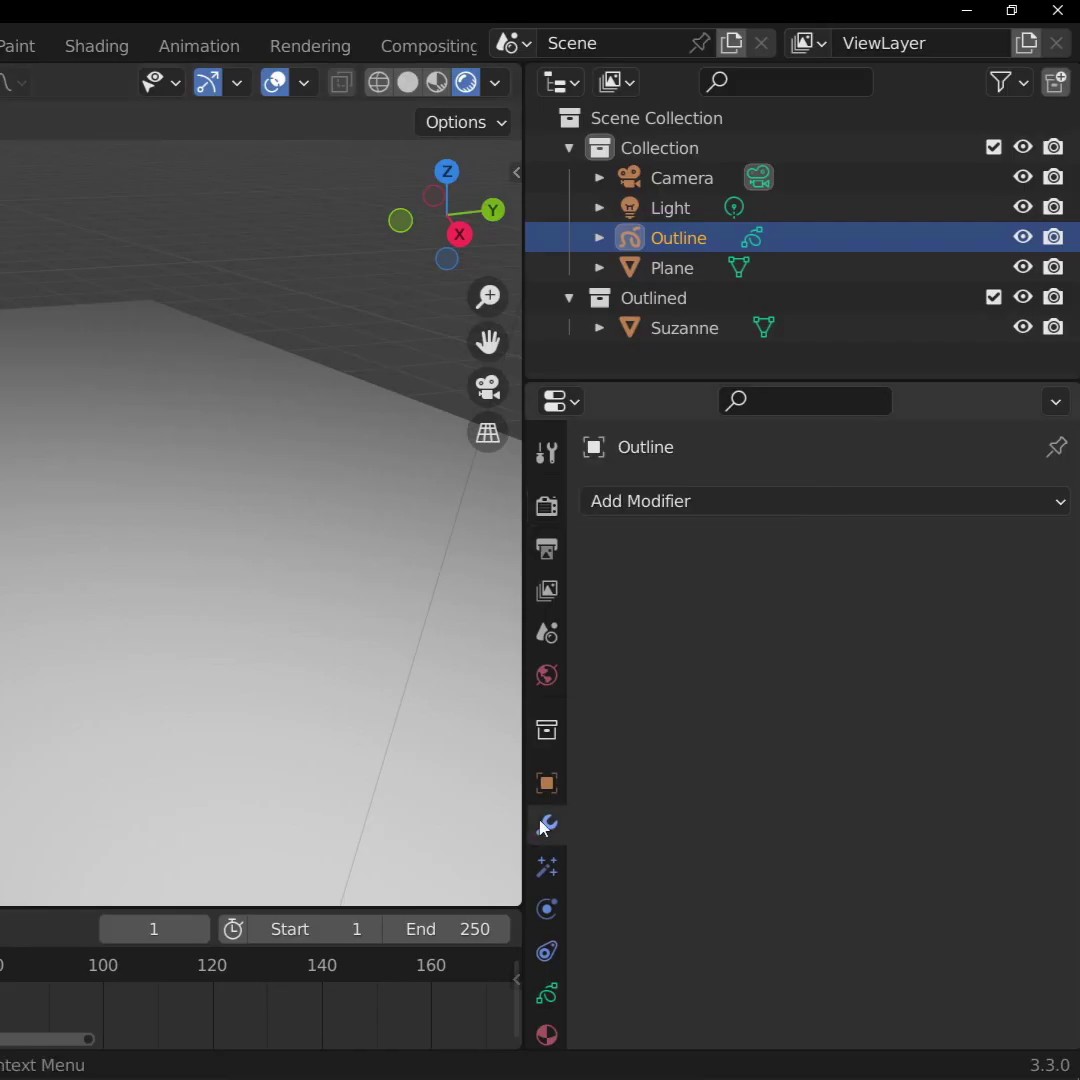
{"action": "left_click", "coordinate": [708, 501]}
{"action": "left_click", "coordinate": [546, 750]}
{"action": "left_click", "coordinate": [843, 596]}
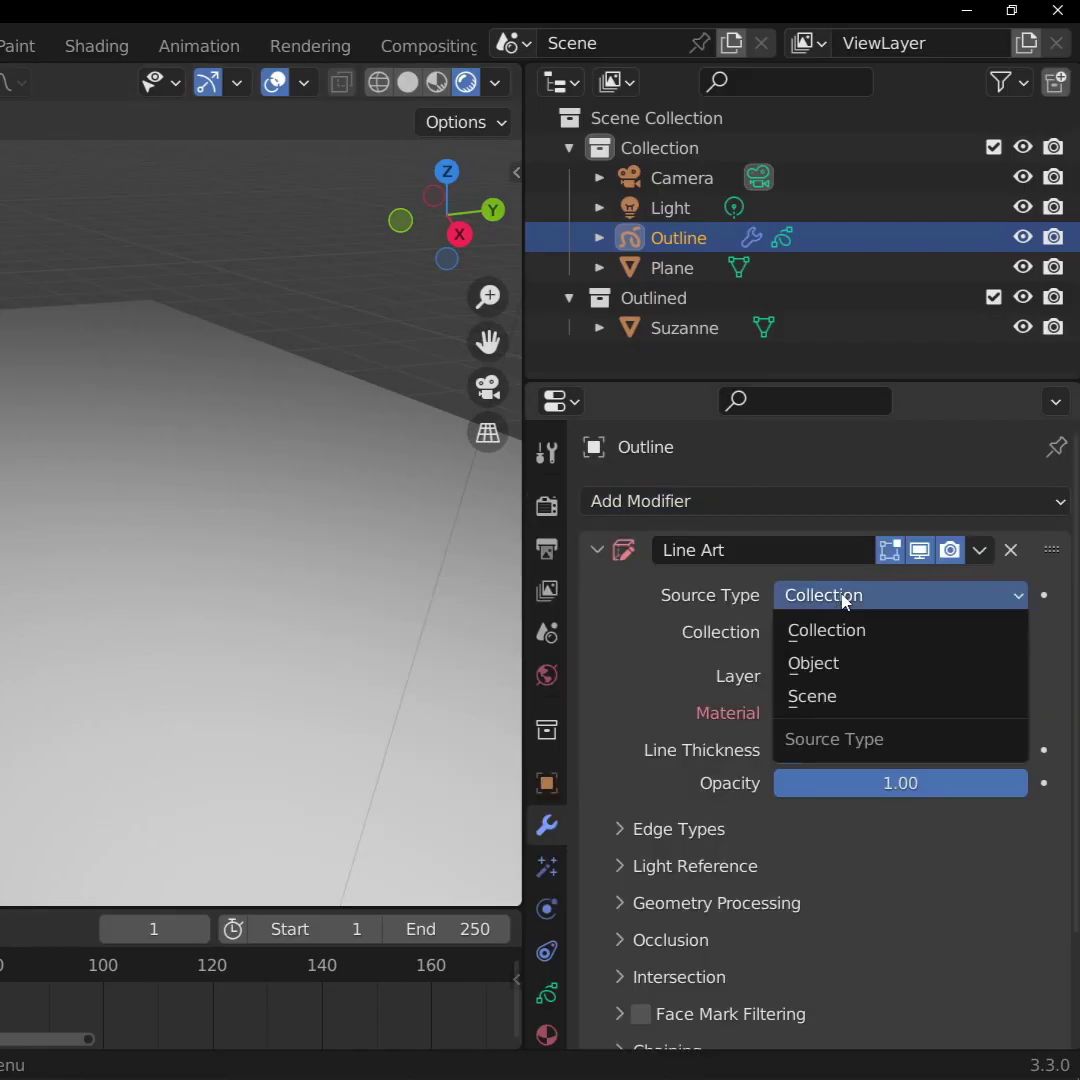
{"action": "left_click", "coordinate": [843, 597]}
{"action": "left_click", "coordinate": [832, 633]}
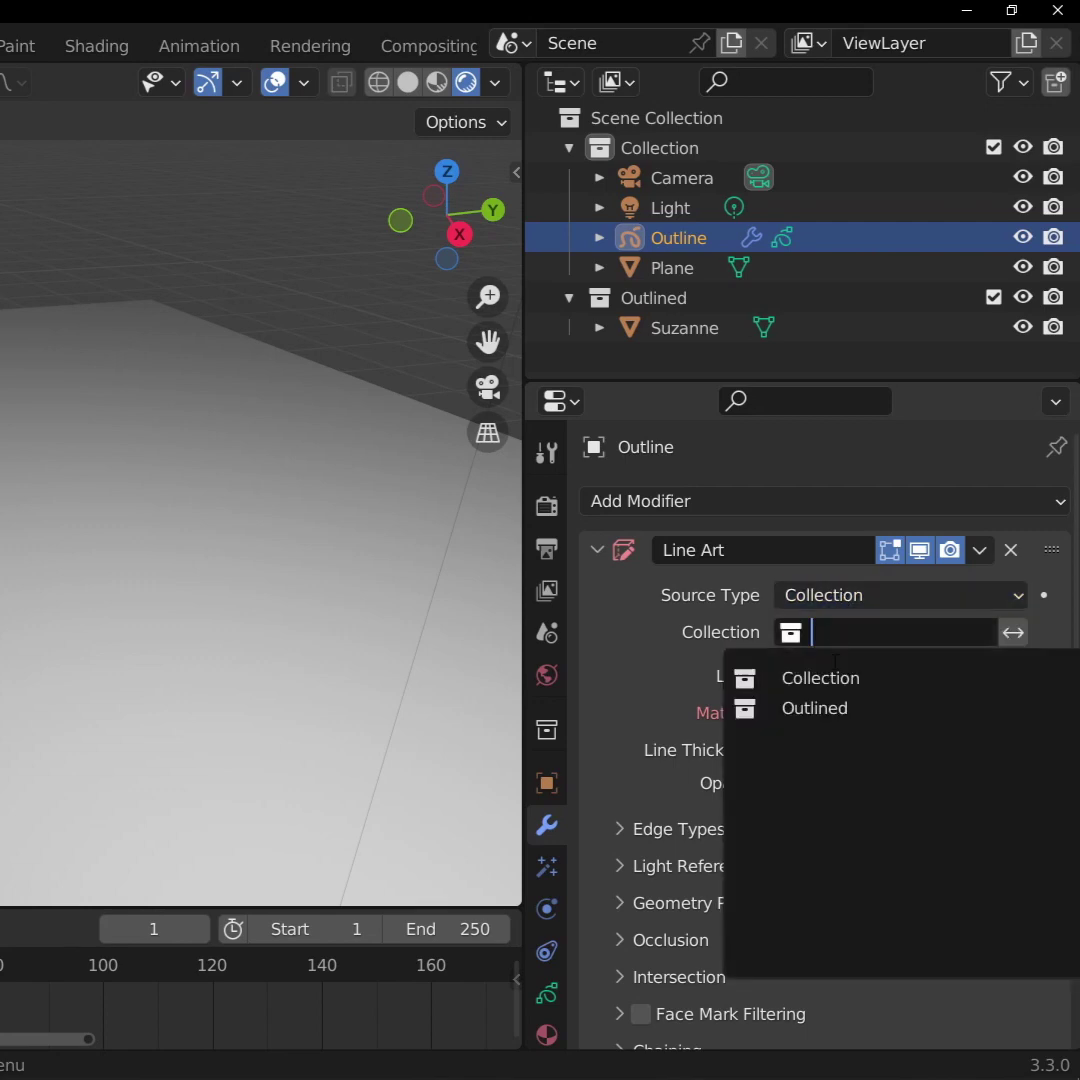
{"action": "left_click", "coordinate": [828, 708]}
Assign GP_Layer and the Black material to the Line Art modifier and set its line thickness to 50.
{"action": "left_click", "coordinate": [837, 672]}
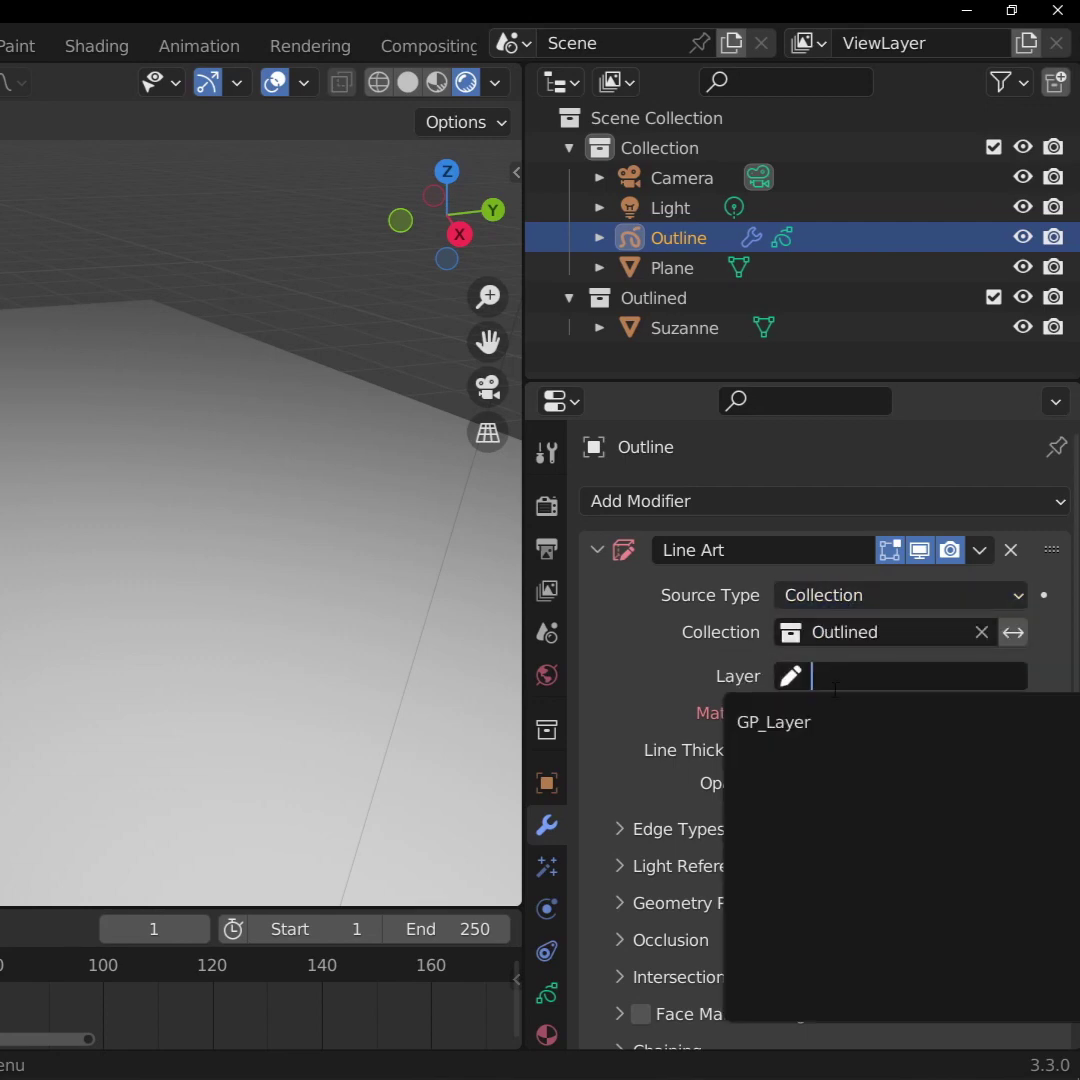
{"action": "left_click", "coordinate": [837, 718]}
{"action": "left_click", "coordinate": [838, 716]}
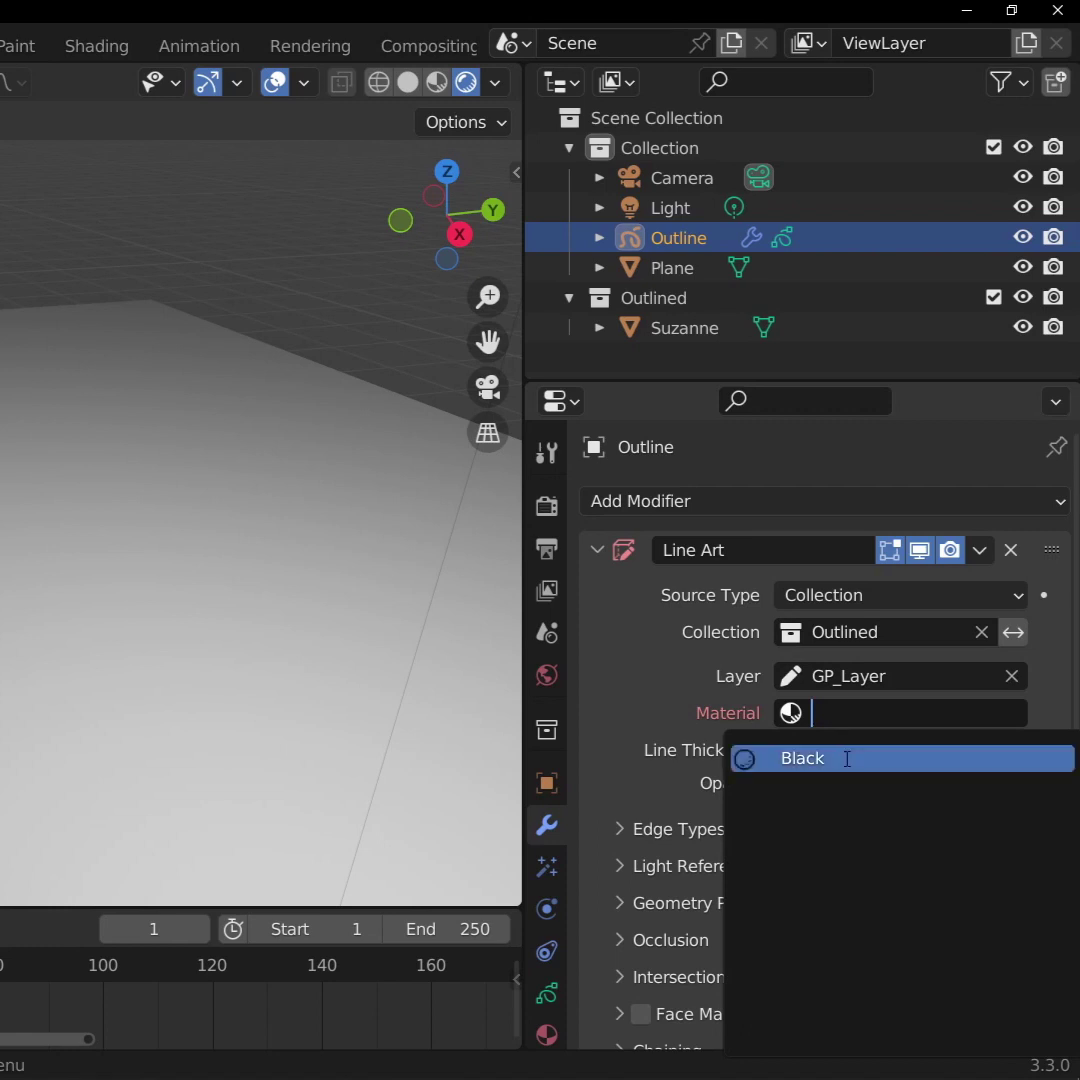
{"action": "left_click", "coordinate": [805, 758]}
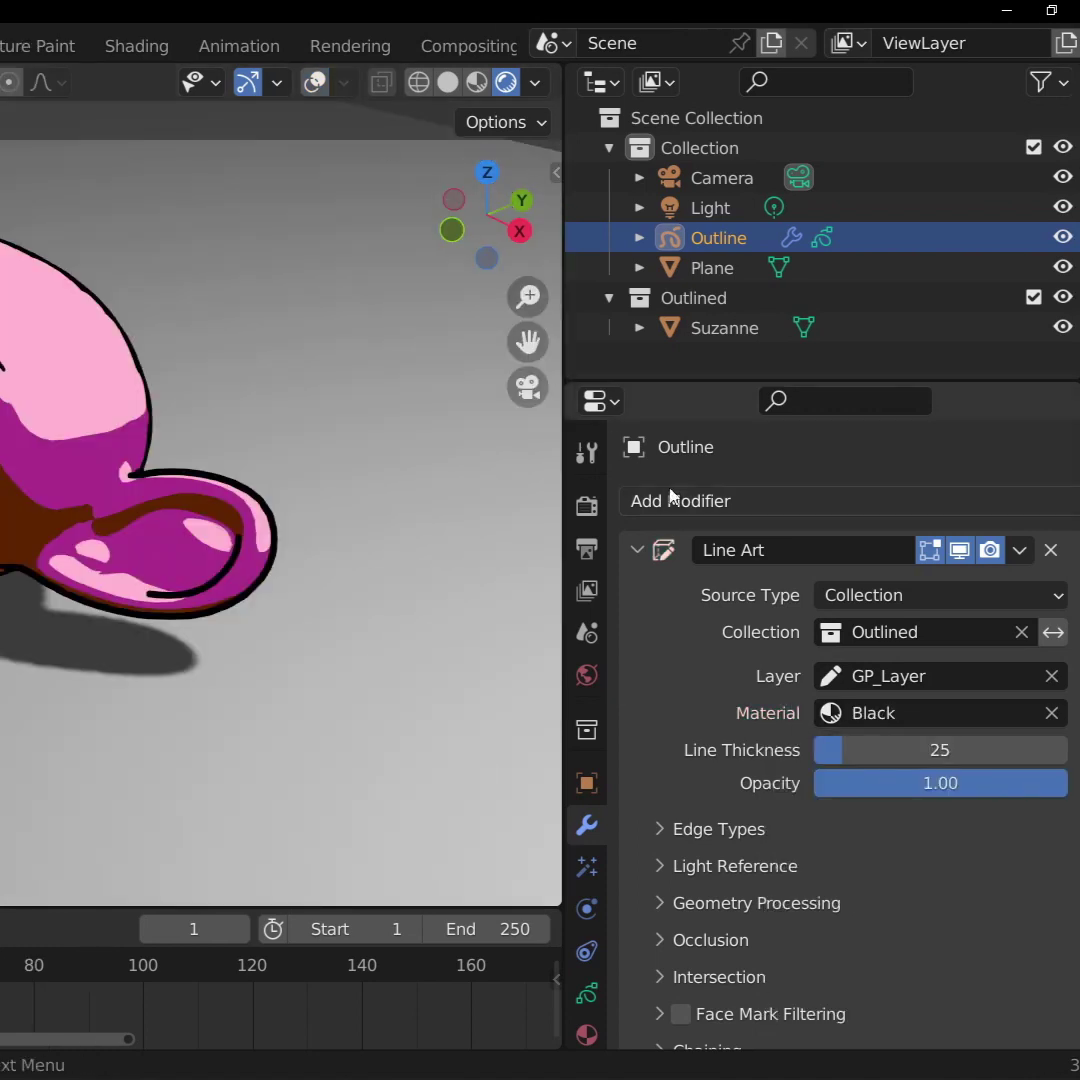
{"action": "left_click_drag", "start_coordinate": [890, 750], "coordinate": [949, 750]}
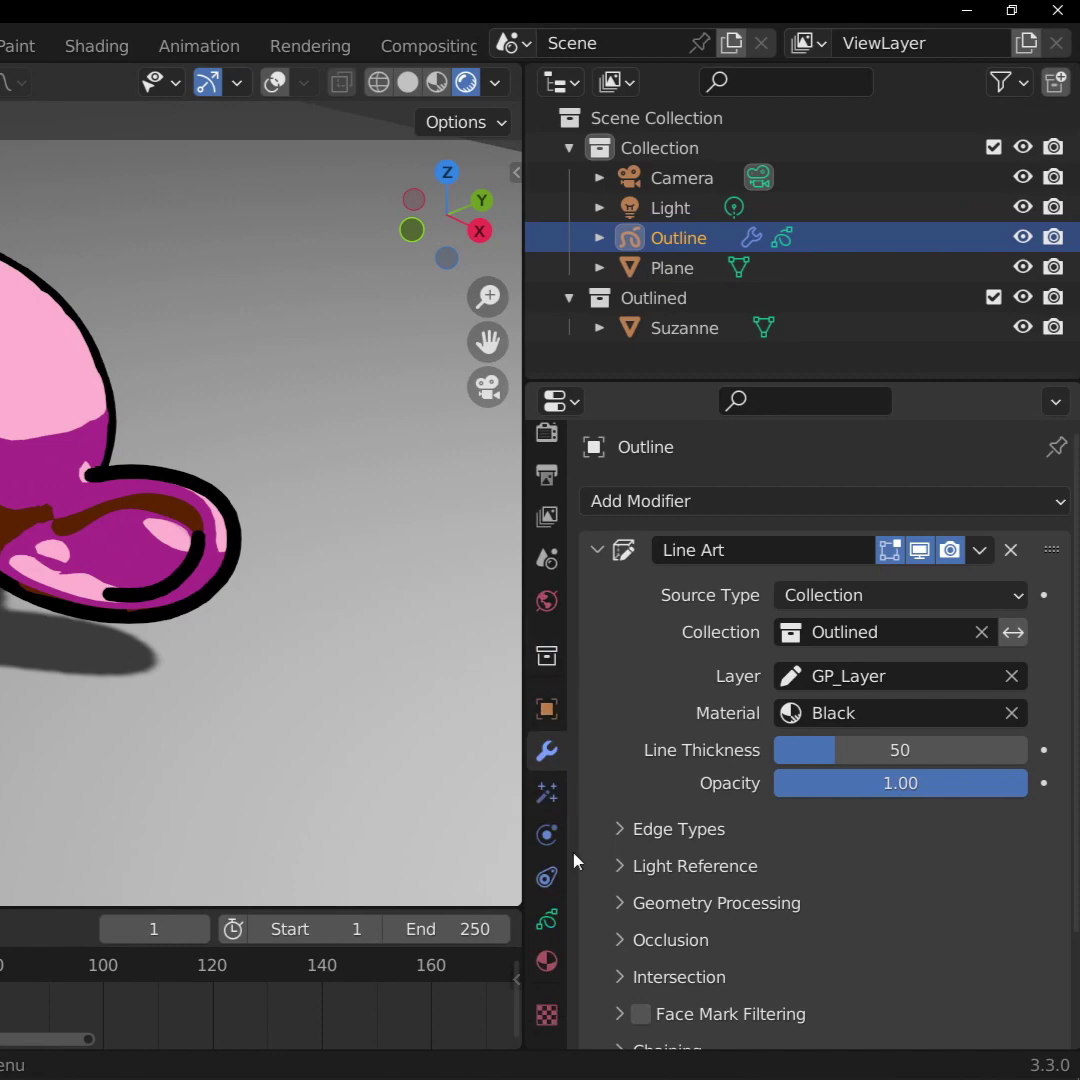
Change the stroke base color of the Outline object's Black material to a dark brown.
{"action": "left_click", "coordinate": [554, 960]}
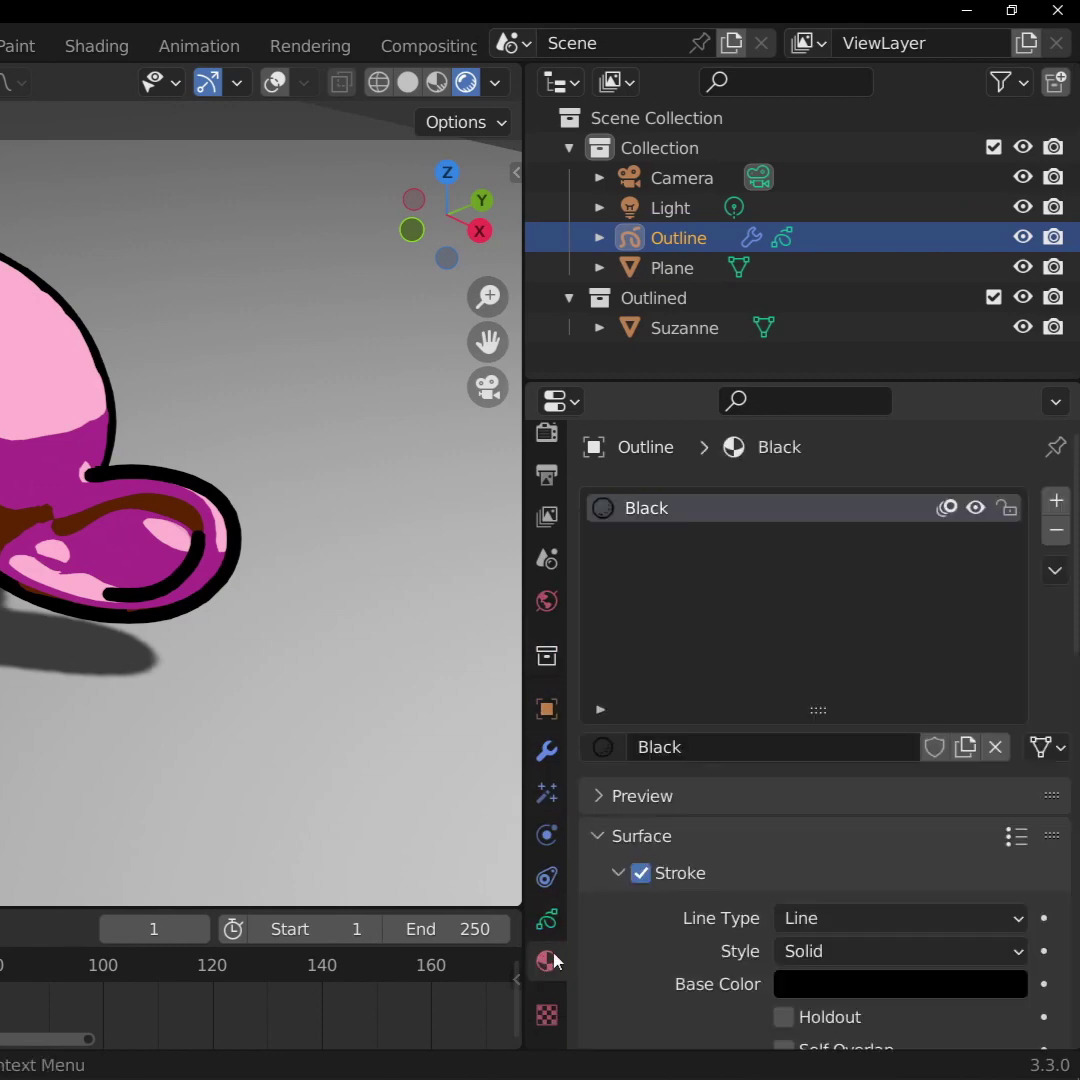
{"action": "scroll", "coordinate": [955, 722], "scroll_direction": "down", "scroll_amount": 6}
{"action": "left_click", "coordinate": [950, 748]}
{"action": "left_click_drag", "start_coordinate": [1001, 509], "coordinate": [1003, 398]}
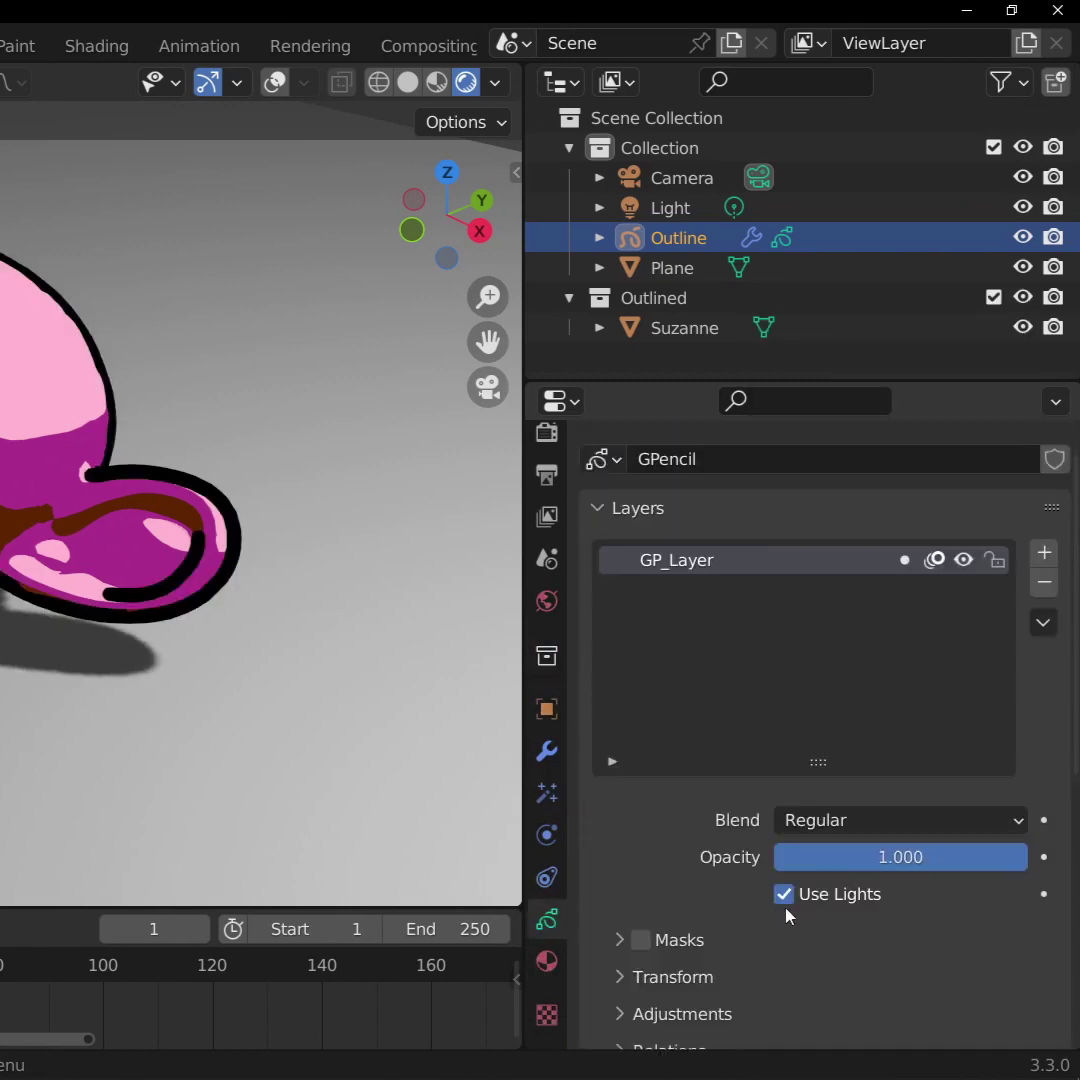
{"action": "left_click", "coordinate": [546, 960]}
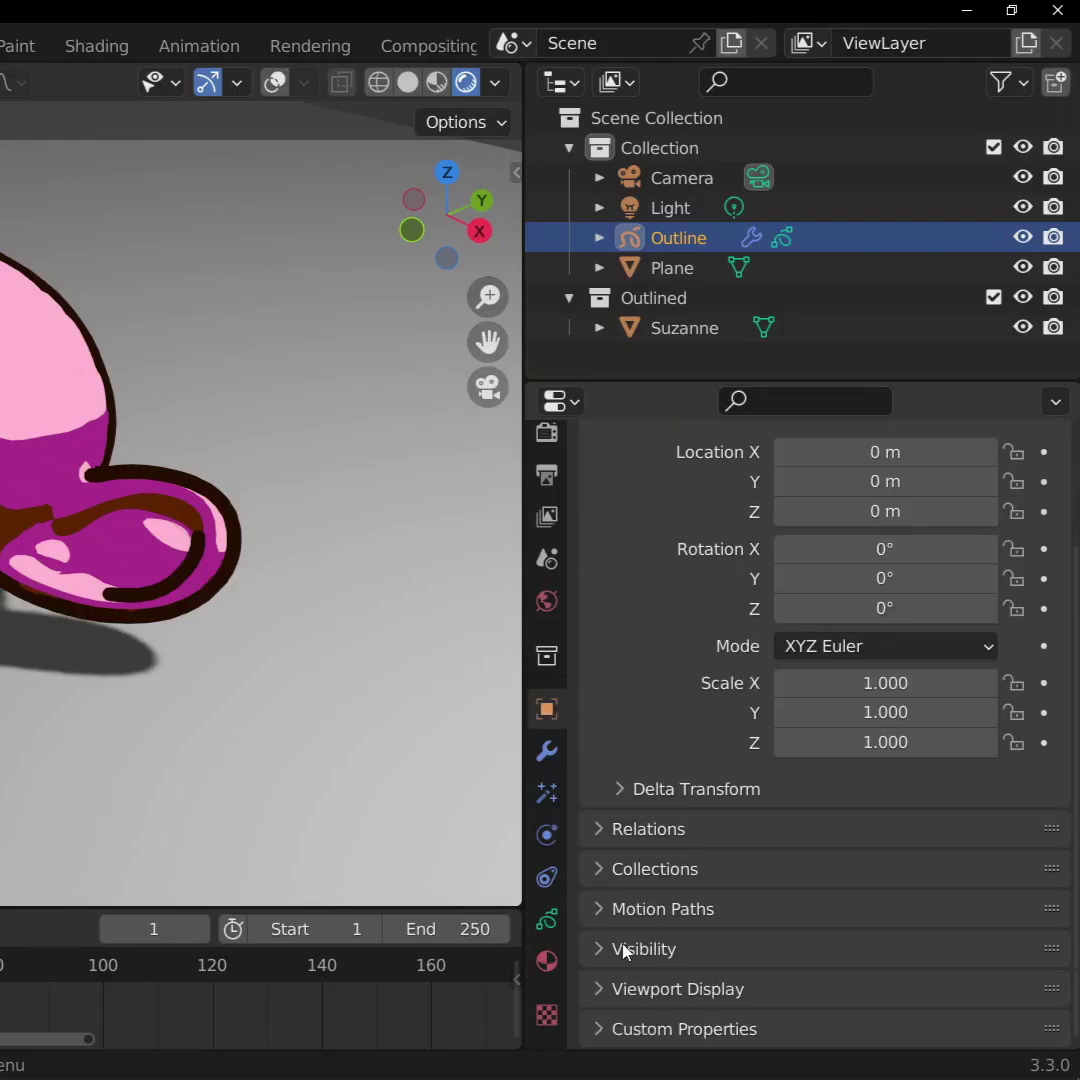
Enable In Front in the Outline object's viewport display settings.
{"action": "left_click", "coordinate": [640, 988]}
{"action": "scroll", "coordinate": [652, 930], "scroll_direction": "down", "scroll_amount": 5}
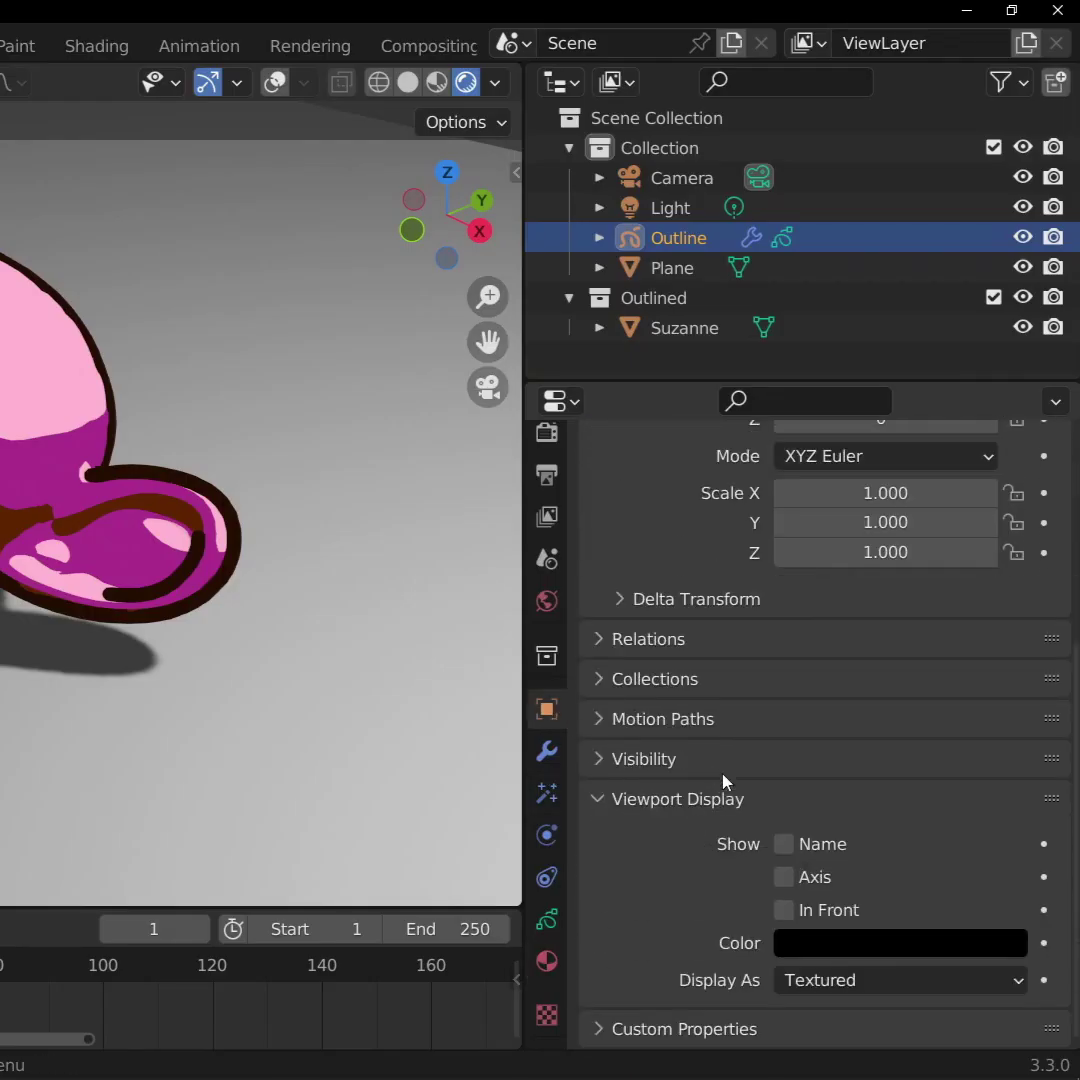
{"action": "left_click", "coordinate": [783, 910]}
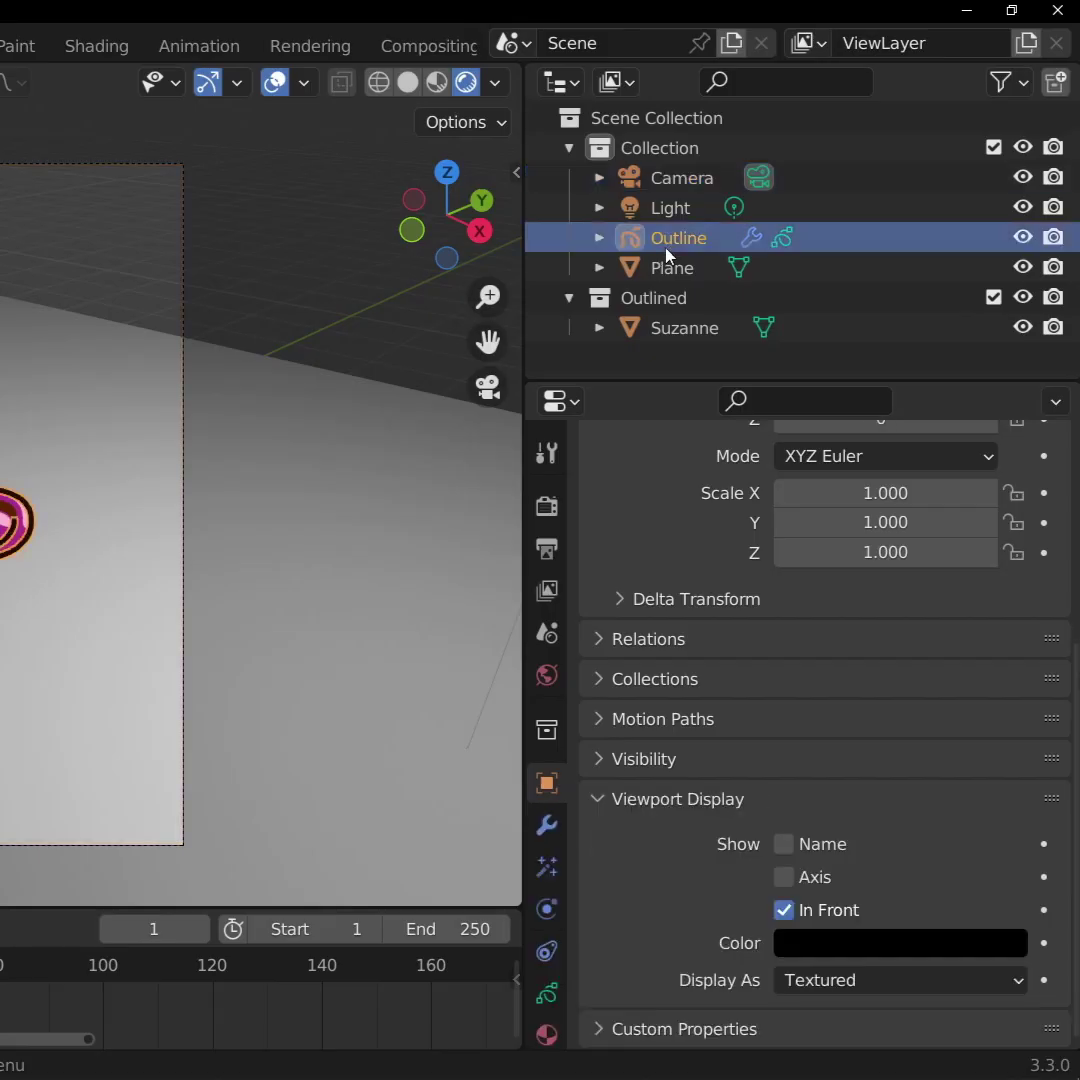
Try switching off the Contour edge type in the Outline object's Line Art modifier.
{"action": "left_click", "coordinate": [546, 822]}
{"action": "scroll", "coordinate": [680, 705], "scroll_direction": "up", "scroll_amount": 4}
{"action": "scroll", "coordinate": [682, 702], "scroll_direction": "down", "scroll_amount": 2}
{"action": "left_click", "coordinate": [630, 750]}
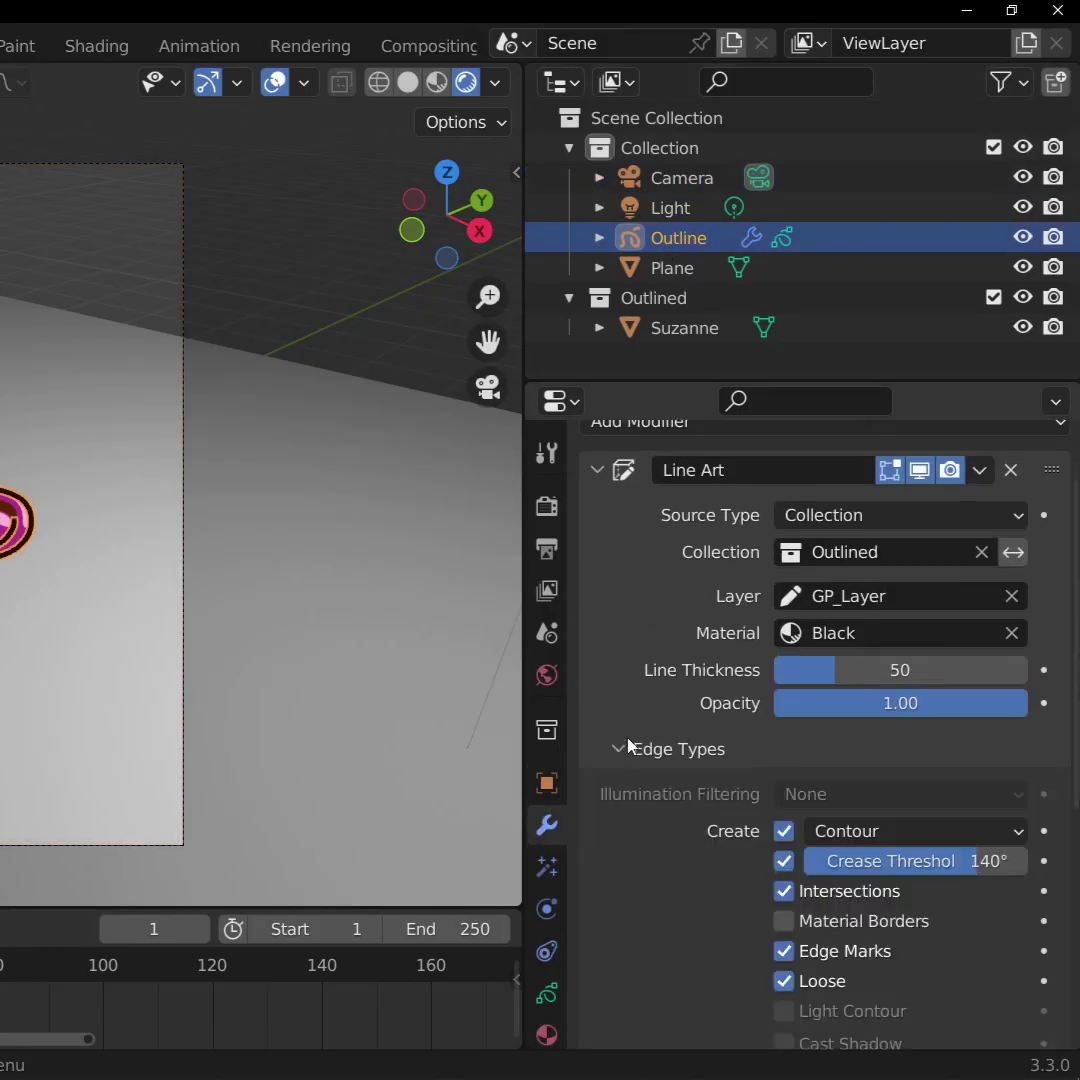
{"action": "scroll", "coordinate": [667, 642], "scroll_direction": "down", "scroll_amount": 2}
{"action": "left_click", "coordinate": [783, 750]}
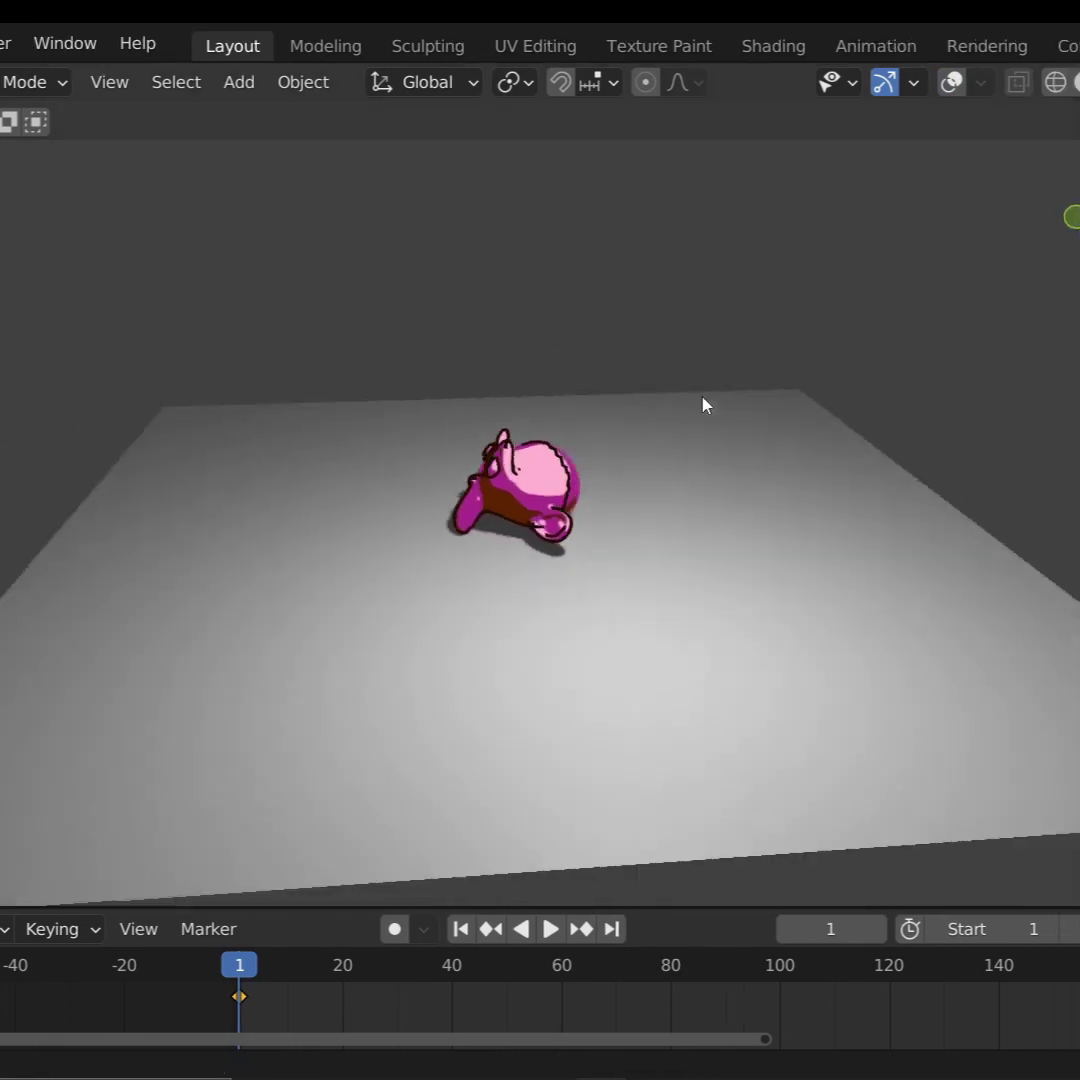
Show the viewport overlays and examine the monkey head's outlines from outside the camera view.
{"action": "scroll", "coordinate": [697, 445], "scroll_direction": "up", "scroll_amount": 5}
{"action": "mouse_move", "coordinate": [702, 398]}
{"action": "middle_mouse_down"}
{"action": "mouse_move", "coordinate": [697, 445]}
{"action": "mouse_move", "coordinate": [550, 388]}
{"action": "mouse_move", "coordinate": [578, 402]}
{"action": "middle_mouse_up"}
{"action": "left_click", "coordinate": [951, 84]}
{"action": "scroll", "coordinate": [664, 326], "scroll_direction": "down", "scroll_amount": 5}
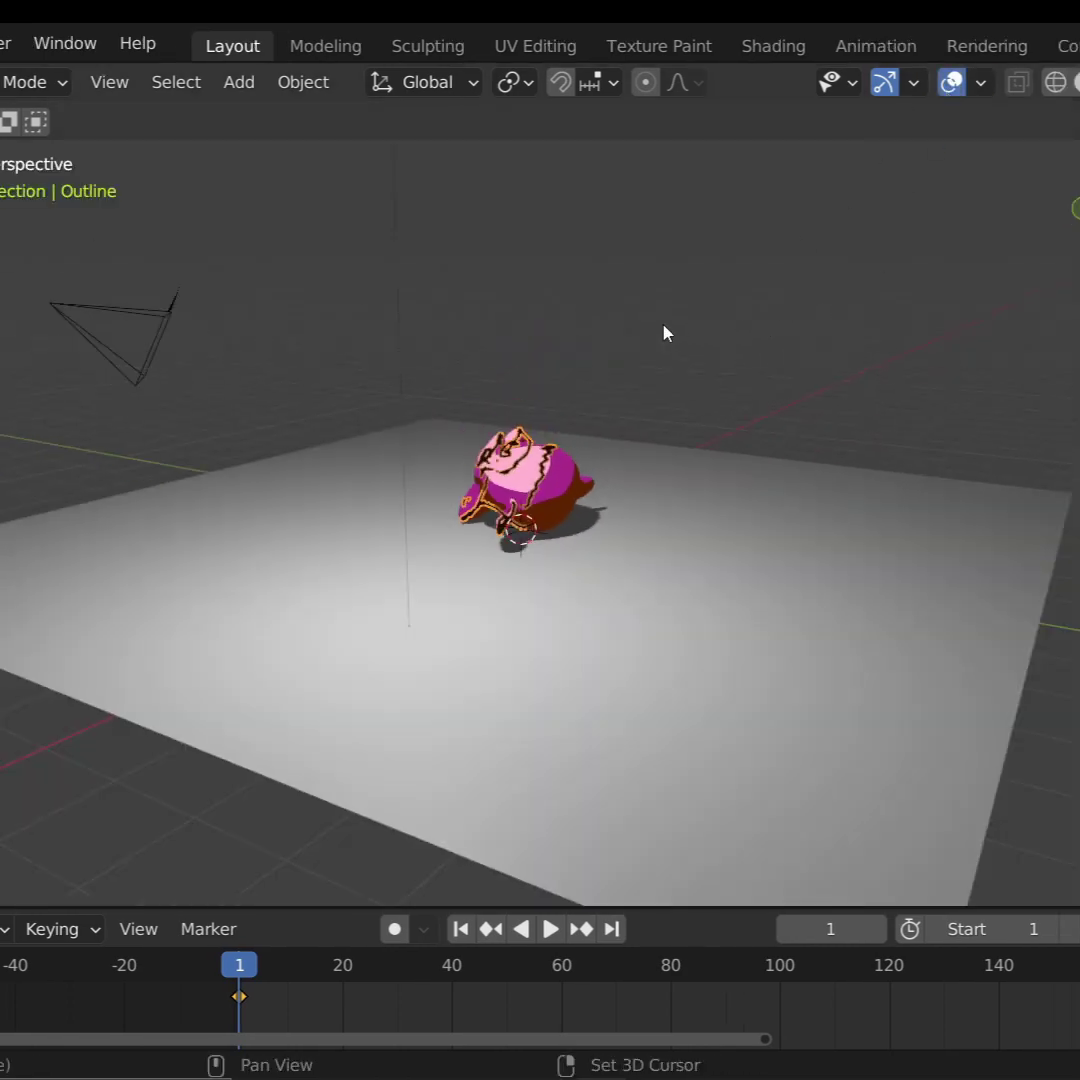
Try moving the monkey head across the plane to check how its outlines follow in the camera view.
{"action": "middle_click_drag", "start_coordinate": [664, 326], "coordinate": [727, 355], "text": "shift"}
{"action": "left_click", "coordinate": [246, 352]}
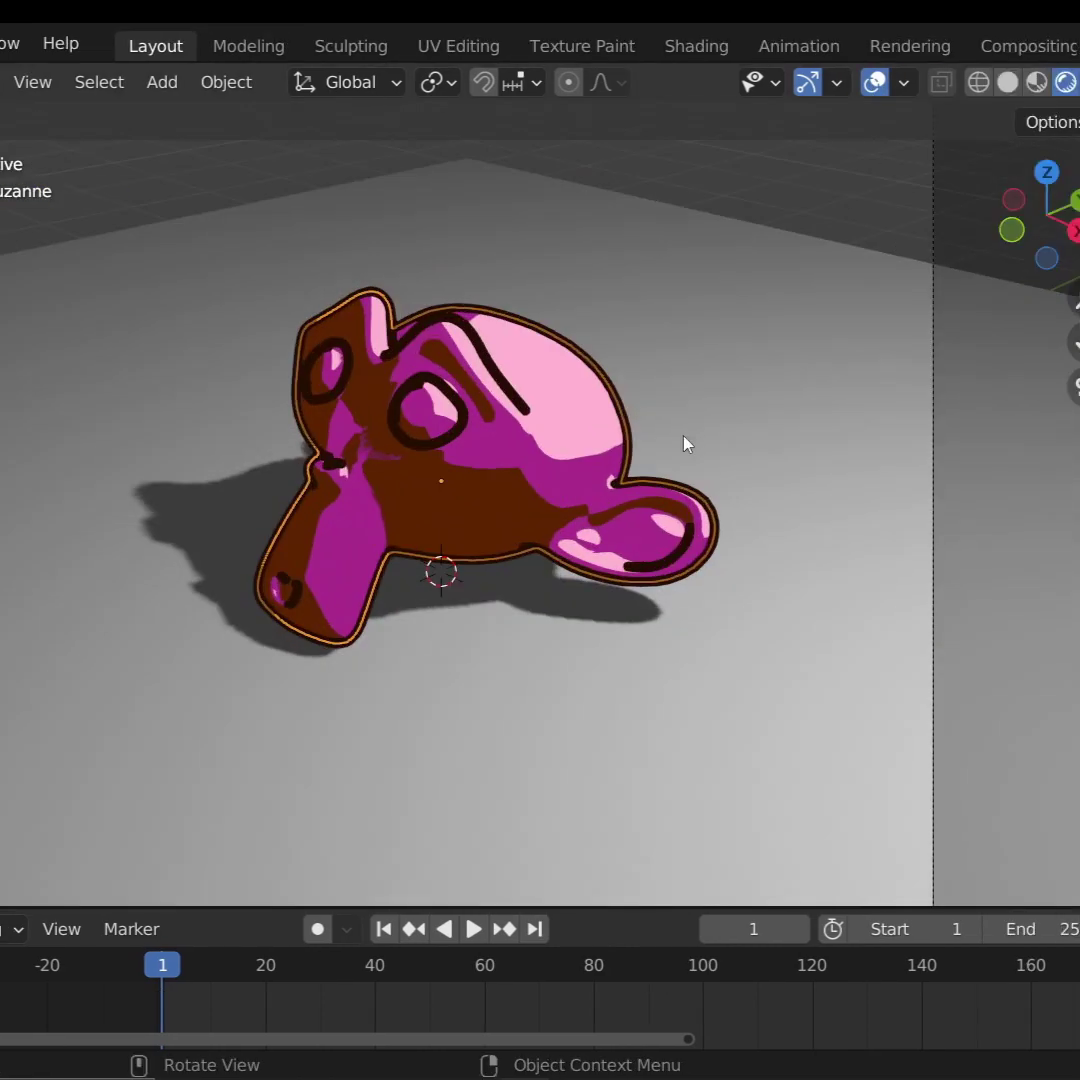
{"action": "key", "text": "g"}
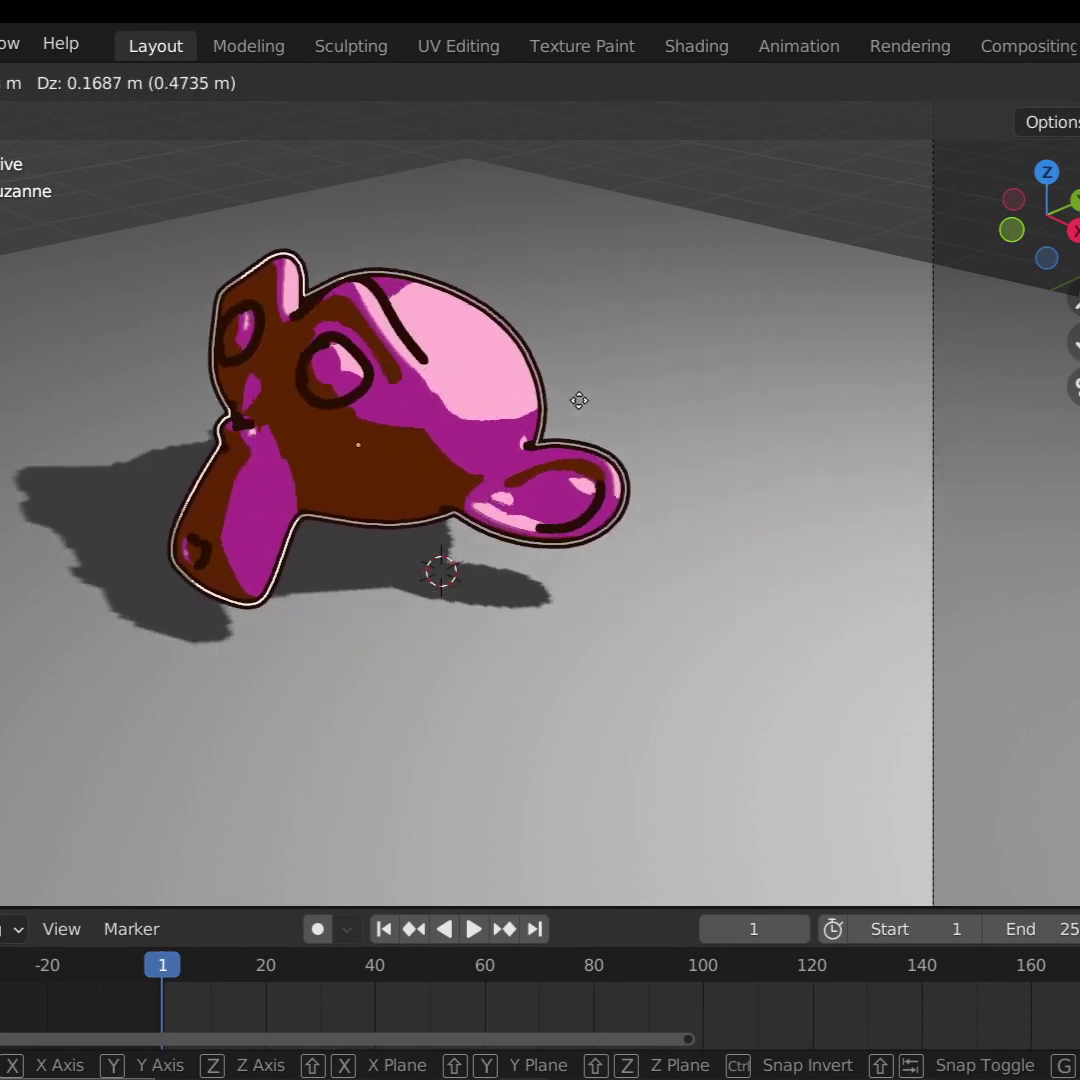
{"action": "key", "text": "g"}
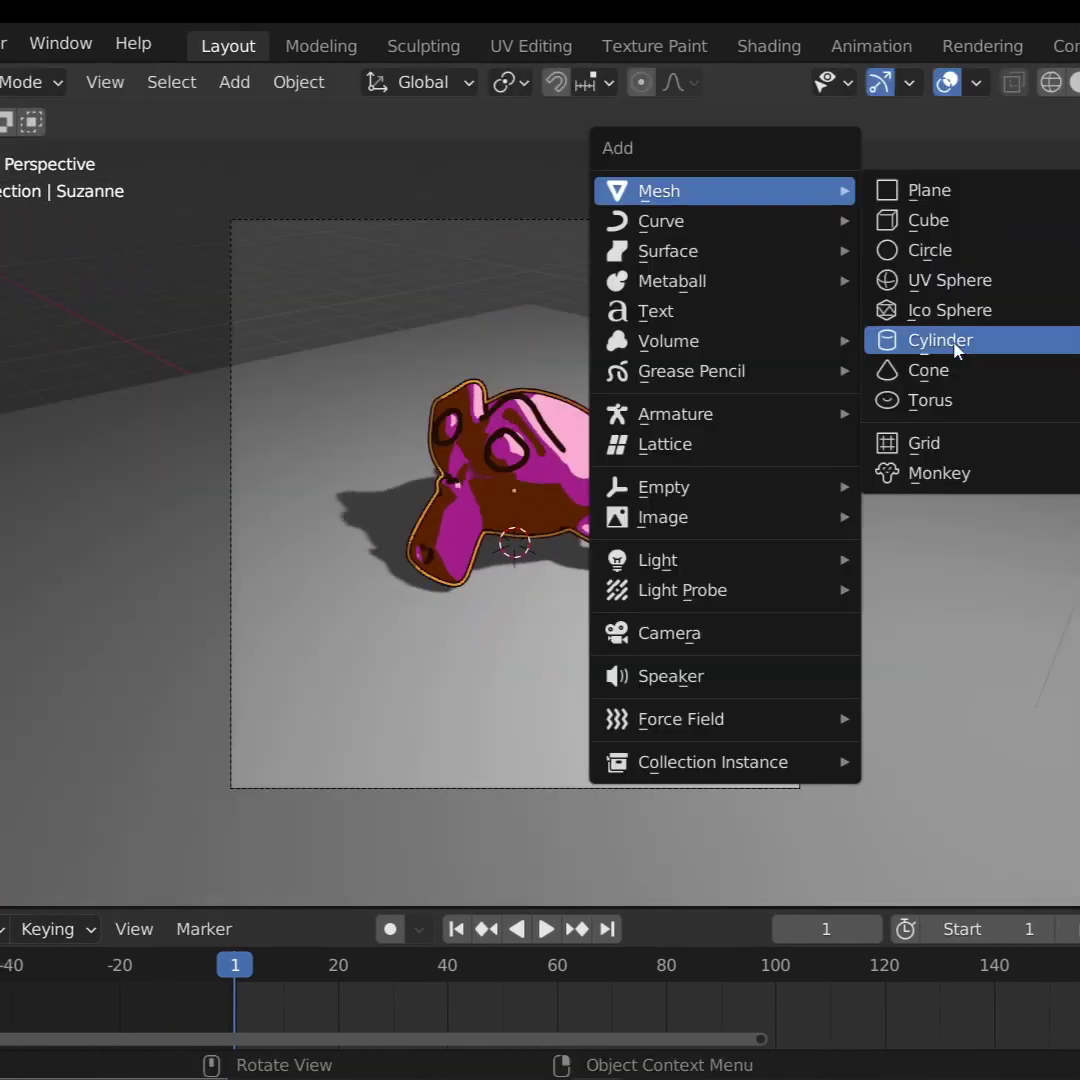
Add a cylinder and move it horizontally, with Z locked, so that it partly covers the monkey head in the camera view.
{"action": "left_click", "coordinate": [955, 344]}
{"action": "scroll", "coordinate": [763, 456], "scroll_direction": "up", "scroll_amount": 4}
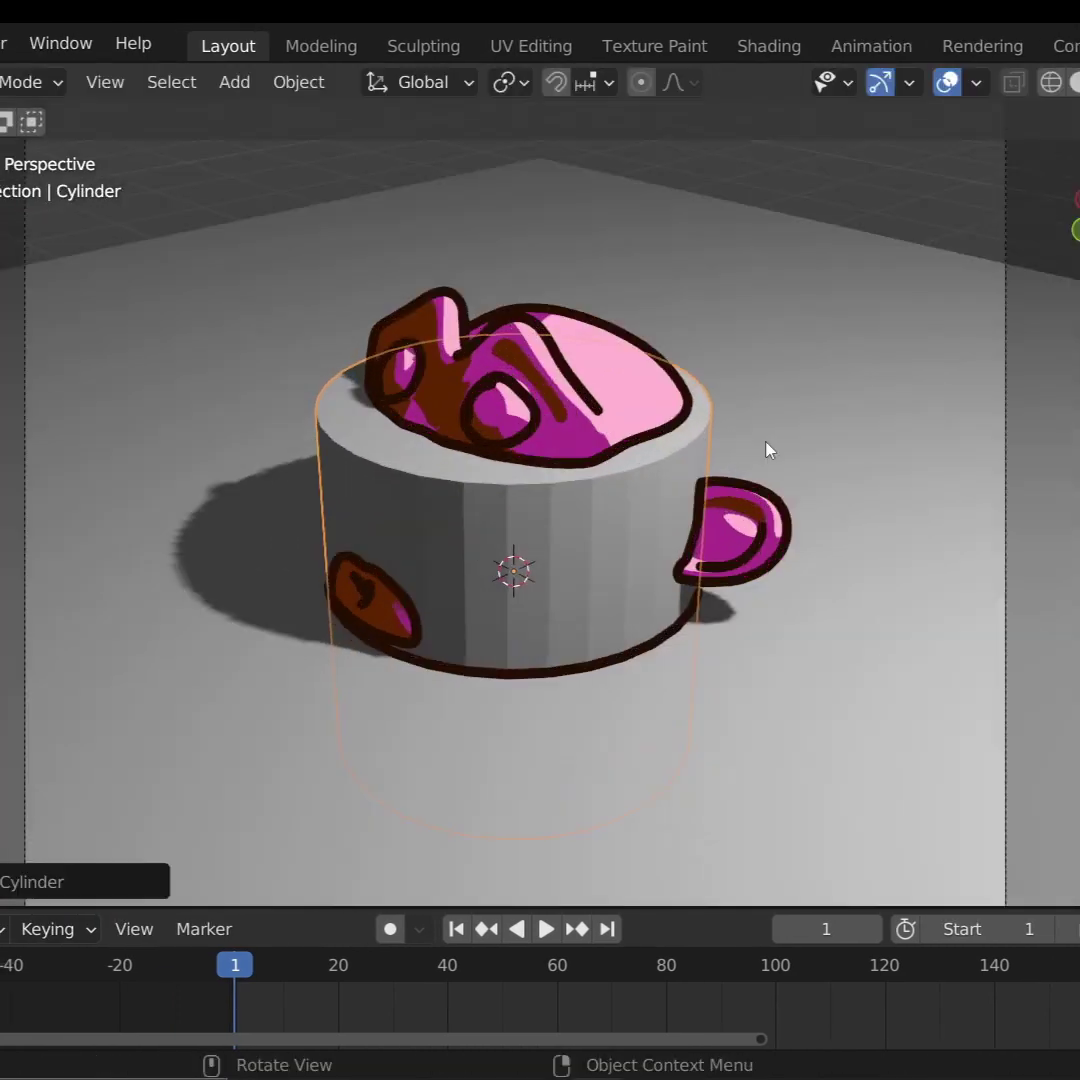
{"action": "key", "text": "KP_0"}
{"action": "key", "text": "g"}
{"action": "key", "text": "shift+z"}
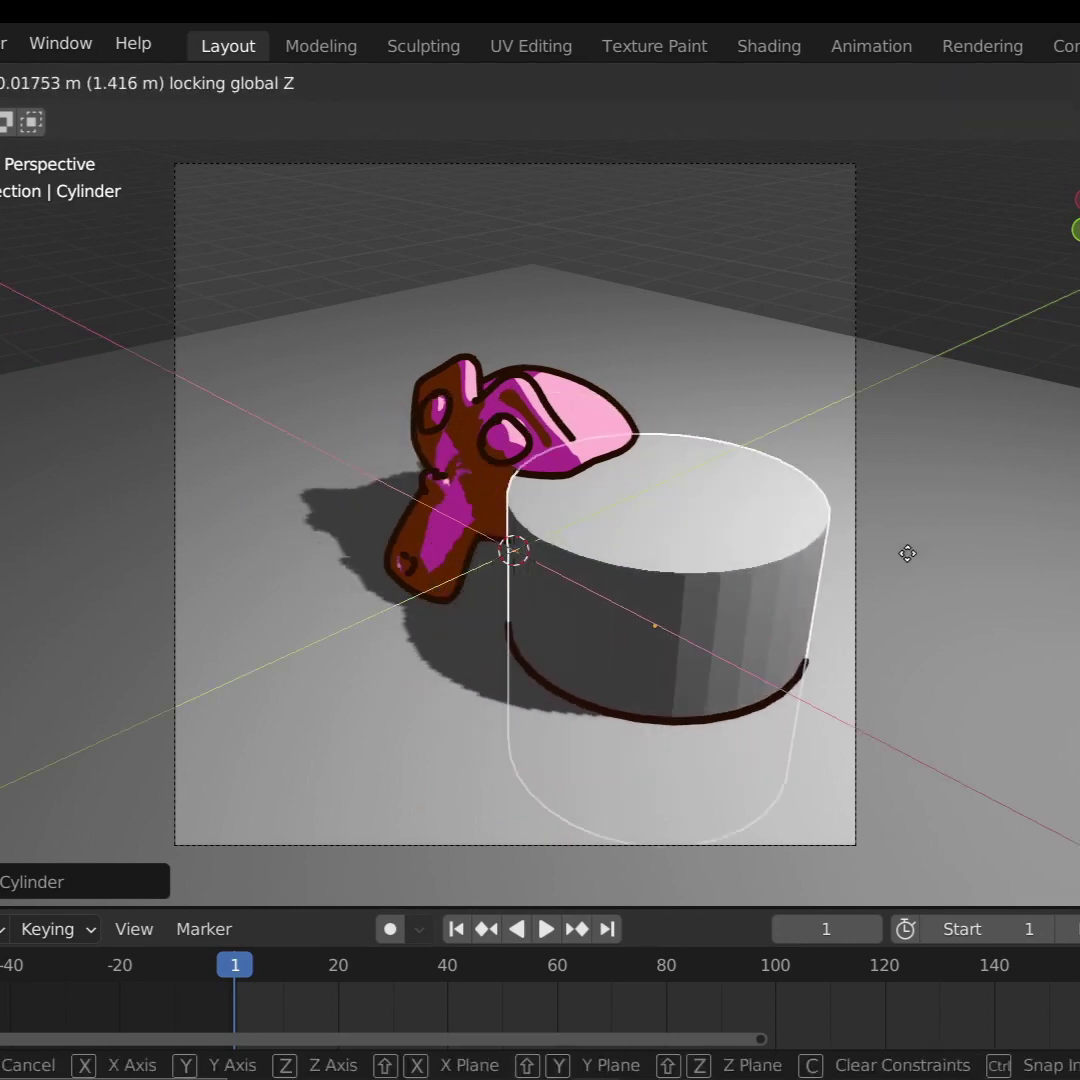
{"action": "left_click", "coordinate": [899, 586]}
{"action": "scroll", "coordinate": [933, 651], "scroll_direction": "up", "scroll_amount": 3}
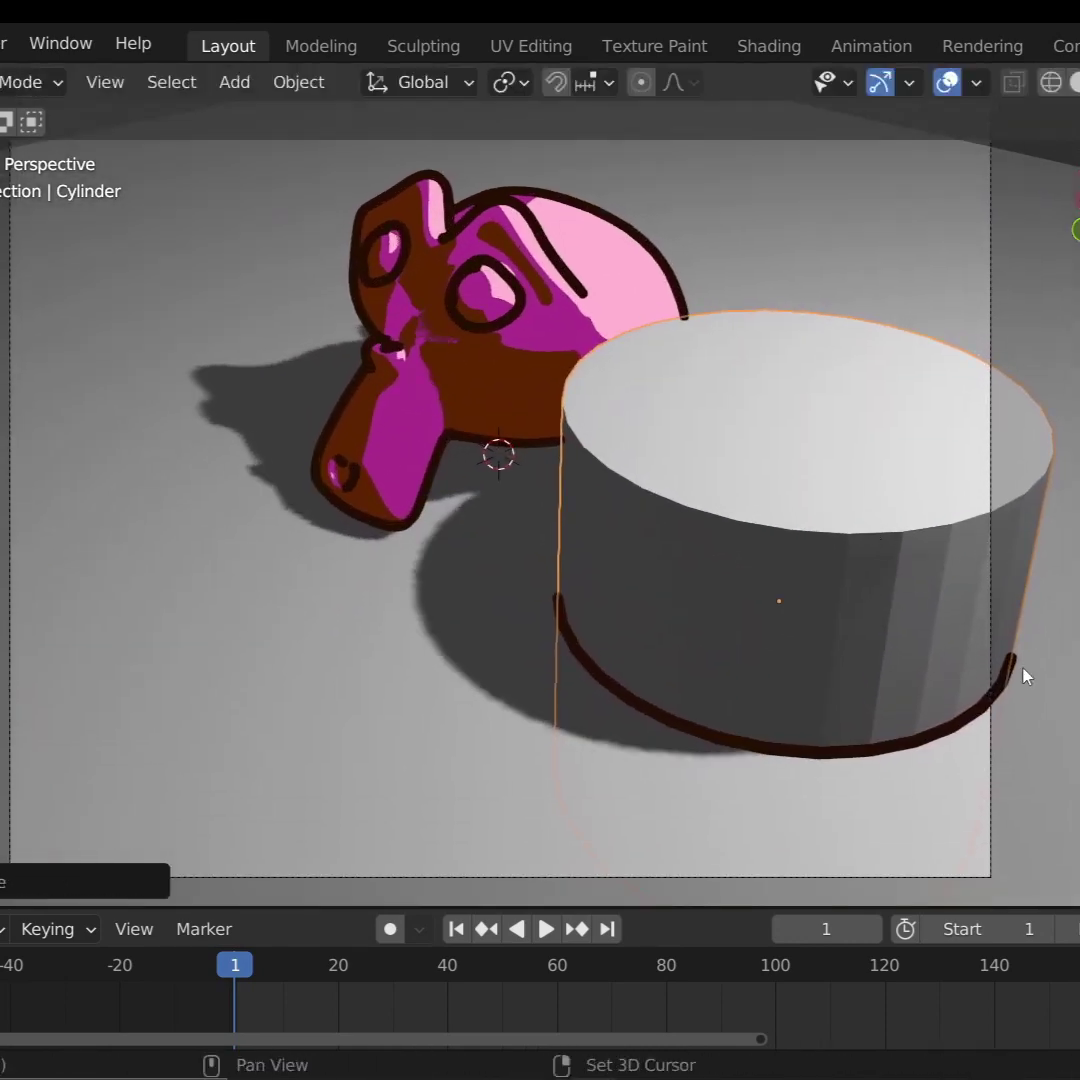
Examine the outline around the cylinder's base with the viewport overlays hidden, and show the overlays again.
{"action": "middle_click_drag", "start_coordinate": [1023, 668], "coordinate": [895, 566], "text": "shift"}
{"action": "left_click", "coordinate": [947, 83]}
{"action": "scroll", "coordinate": [755, 430], "scroll_direction": "up", "scroll_amount": 1}
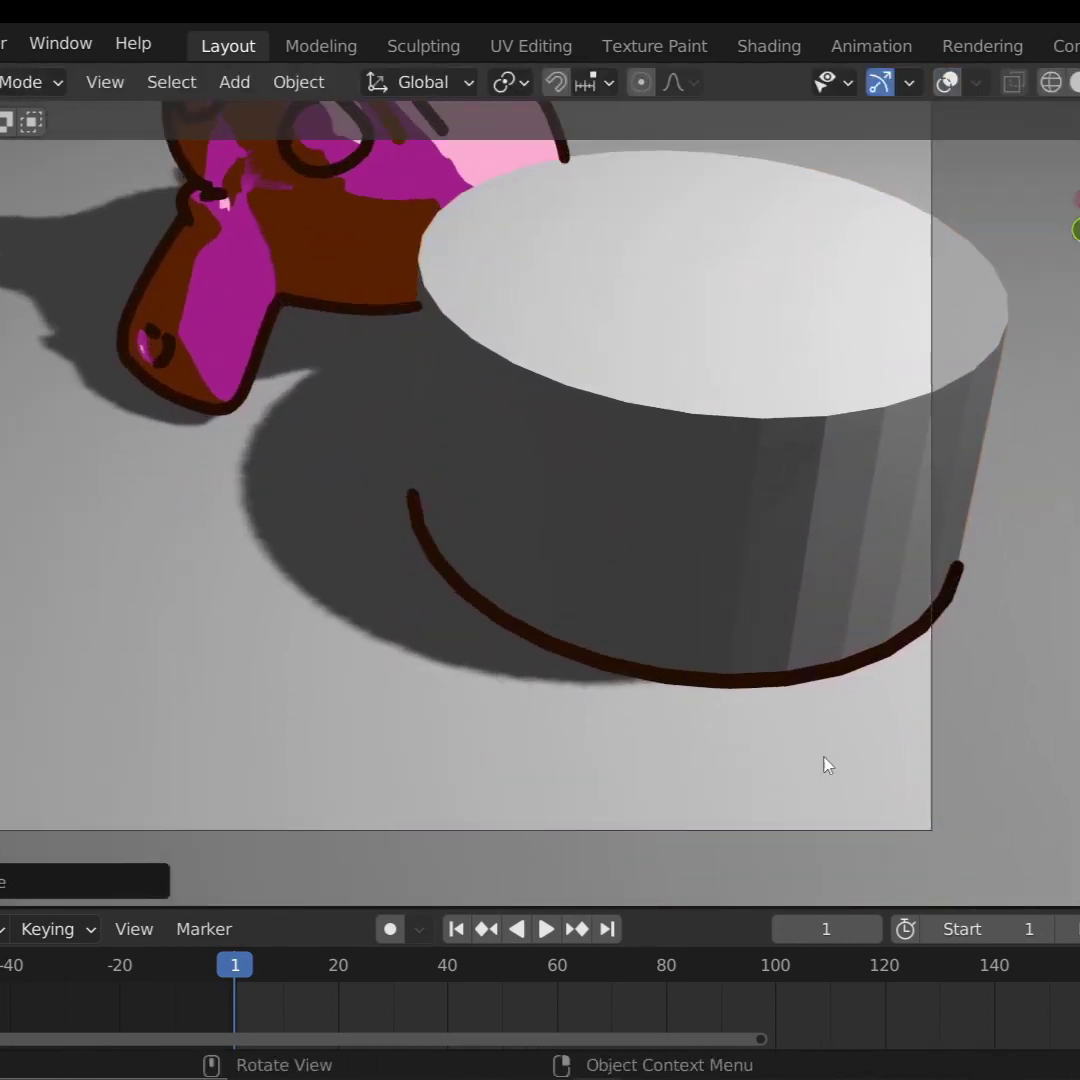
{"action": "left_click", "coordinate": [948, 82]}
{"action": "scroll", "coordinate": [885, 415], "scroll_direction": "down", "scroll_amount": 3}
{"action": "scroll", "coordinate": [1079, 600], "scroll_direction": "down", "scroll_amount": 4}
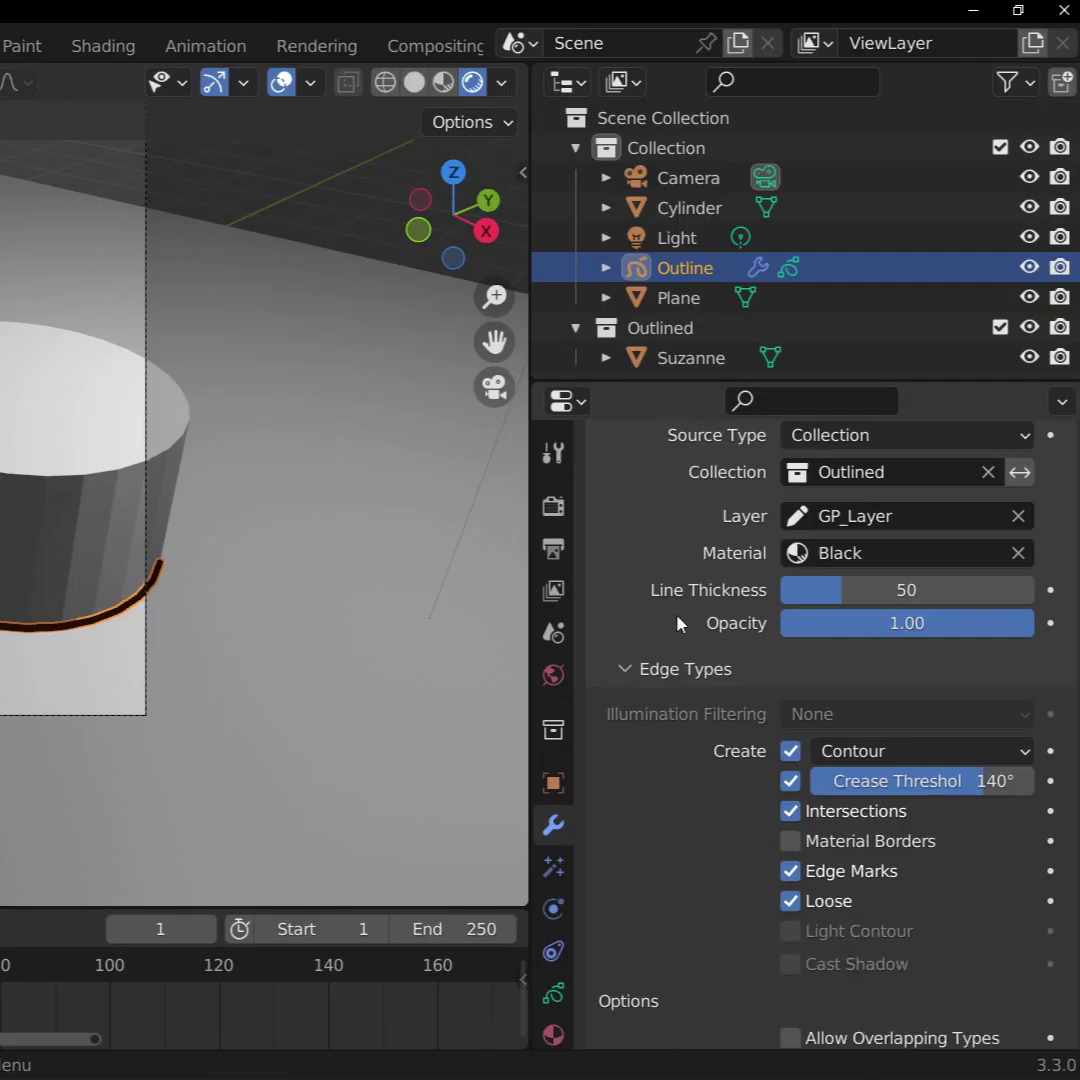
Enable the first Intersection collection mask in the Outline object's Line Art modifier and show its Chaining settings.
{"action": "scroll", "coordinate": [677, 623], "scroll_direction": "down", "scroll_amount": 8}
{"action": "left_click", "coordinate": [655, 843]}
{"action": "scroll", "coordinate": [645, 848], "scroll_direction": "down", "scroll_amount": 2}
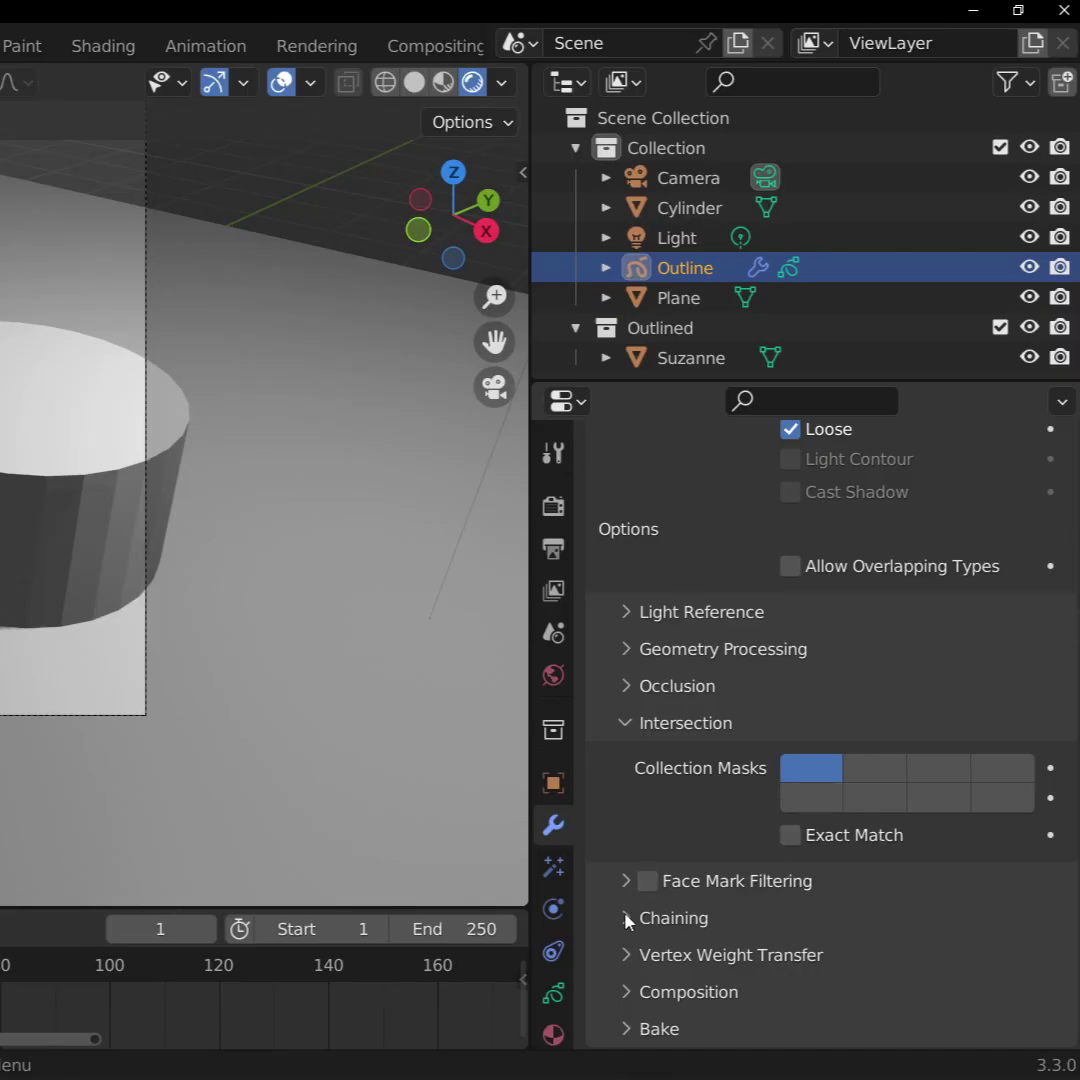
{"action": "left_click", "coordinate": [630, 916]}
{"action": "scroll", "coordinate": [668, 860], "scroll_direction": "down", "scroll_amount": 4}
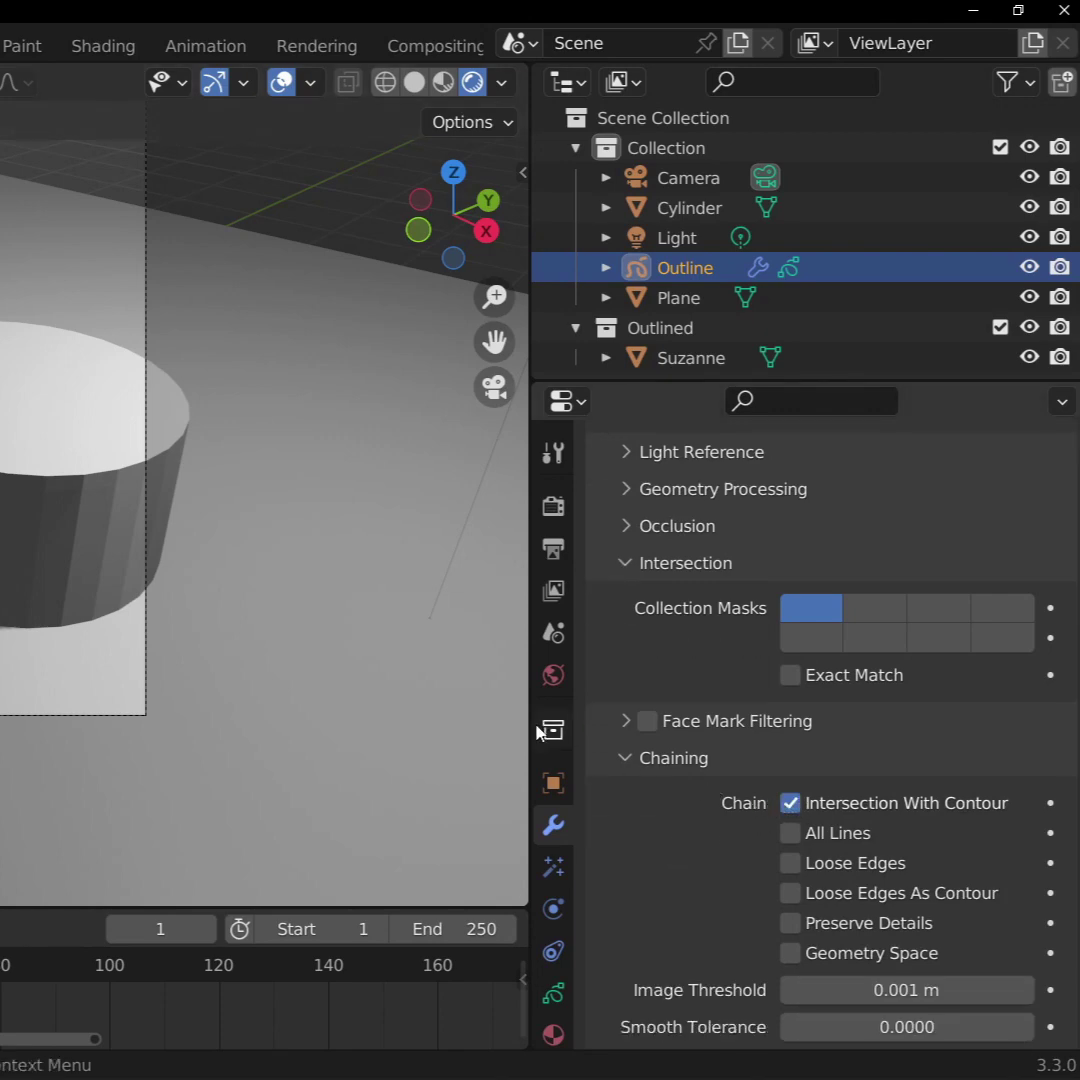
Move the monkey head down along the global Z axis until its lower edge sinks slightly into the plane.
{"action": "left_click", "coordinate": [397, 366]}
{"action": "key", "text": "g"}
{"action": "key", "text": "z"}
{"action": "left_click", "coordinate": [400, 387]}
{"action": "scroll", "coordinate": [375, 490], "scroll_direction": "up", "scroll_amount": 5}
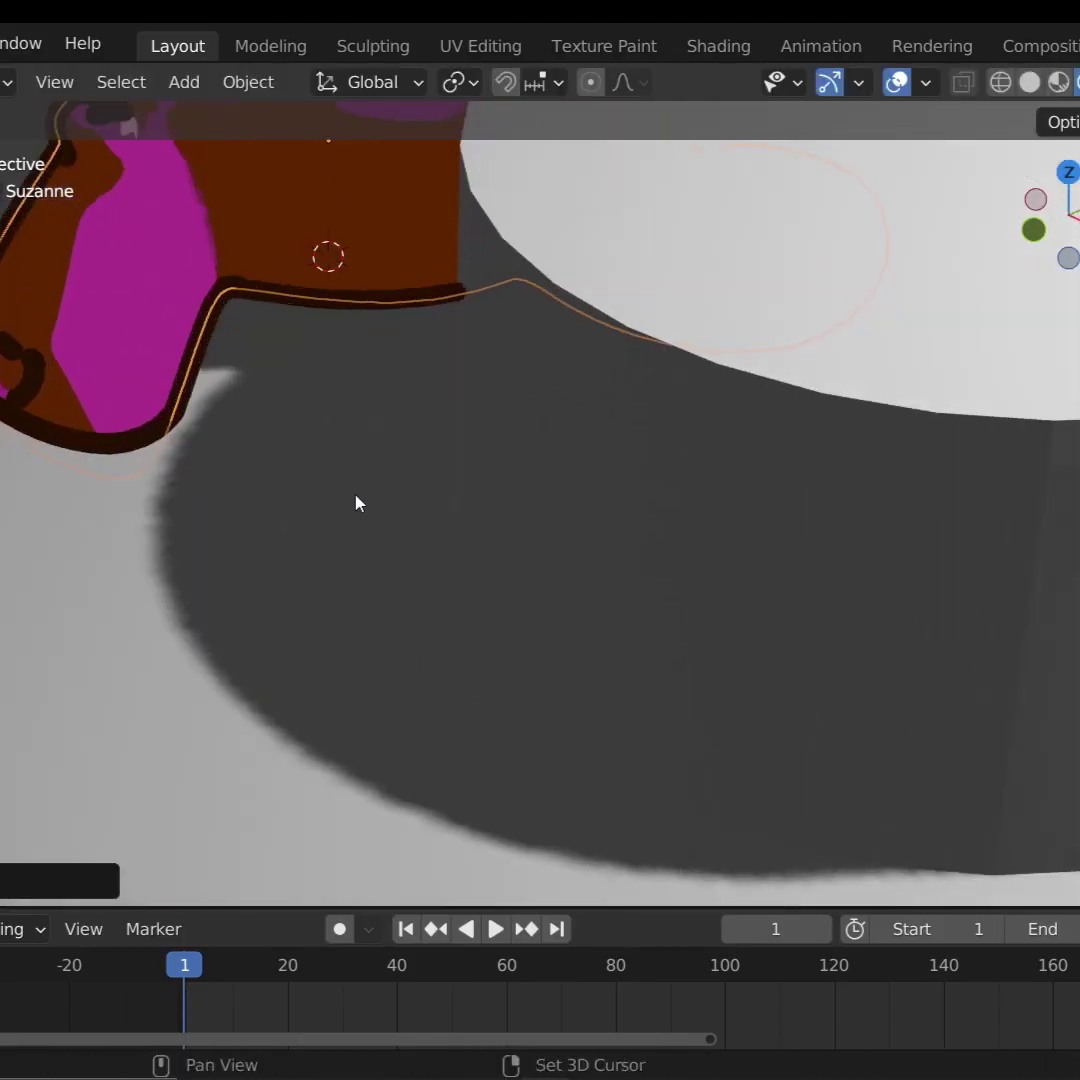
{"action": "scroll", "coordinate": [372, 502], "scroll_direction": "down", "scroll_amount": 8}
{"action": "key", "text": "g"}
{"action": "key", "text": "z"}
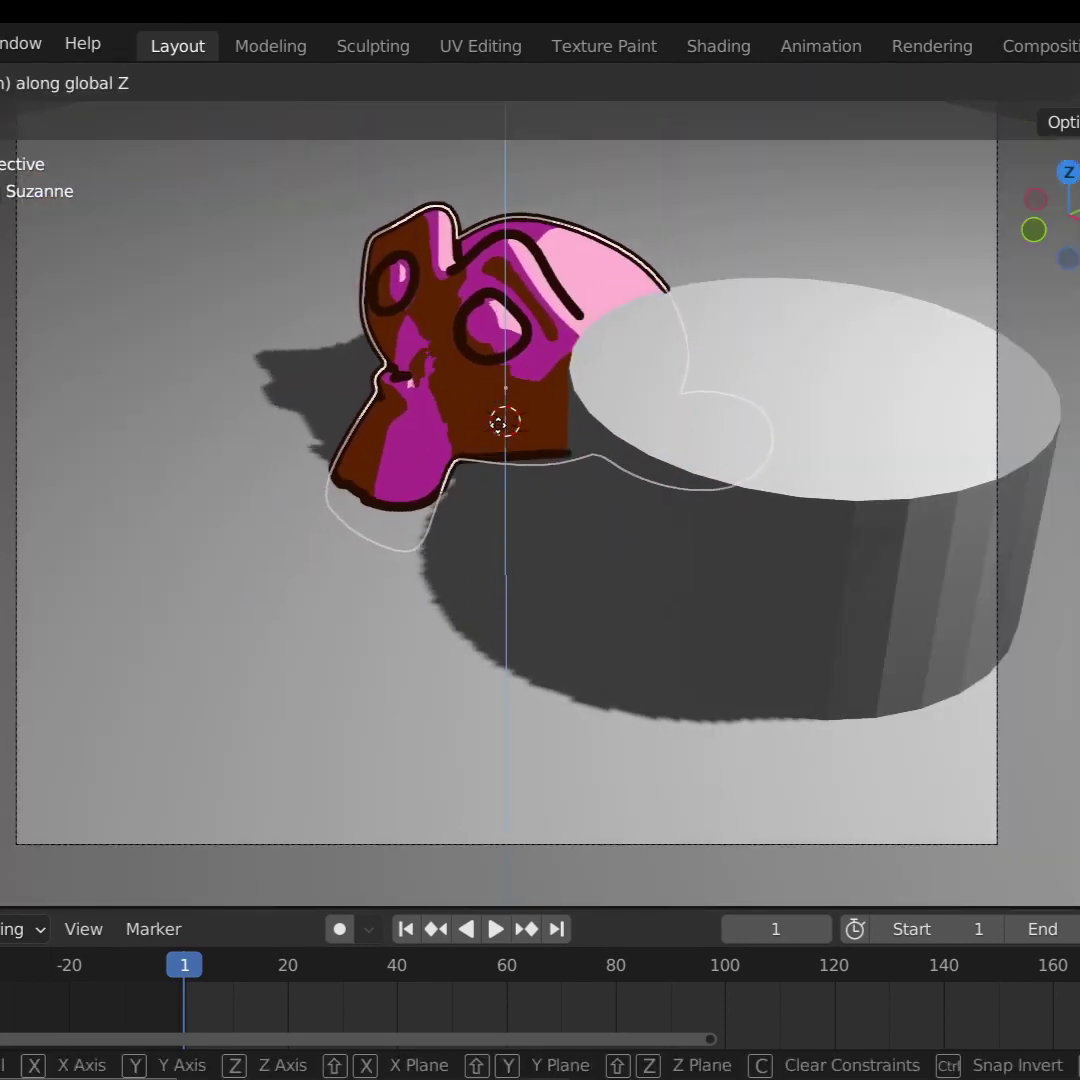
{"action": "left_click", "coordinate": [496, 407]}
{"action": "key", "text": "ctrl+i"}
Delete the cylinder from the scene.
{"action": "scroll", "coordinate": [800, 515], "scroll_direction": "down", "scroll_amount": 2}
{"action": "left_click", "coordinate": [660, 480]}
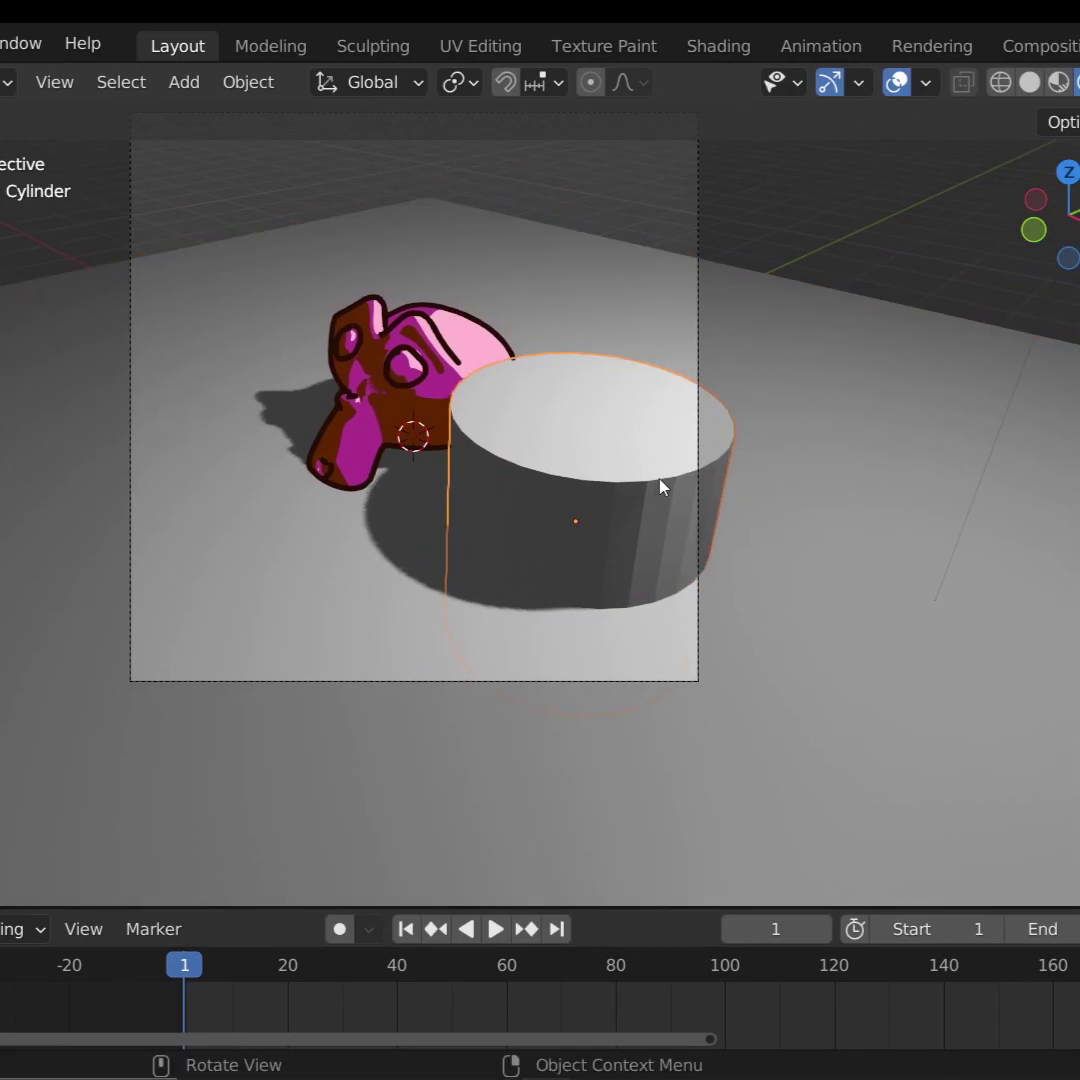
{"action": "key", "text": "x"}
{"action": "left_click", "coordinate": [663, 480]}
{"action": "scroll", "coordinate": [660, 472], "scroll_direction": "up", "scroll_amount": 3}
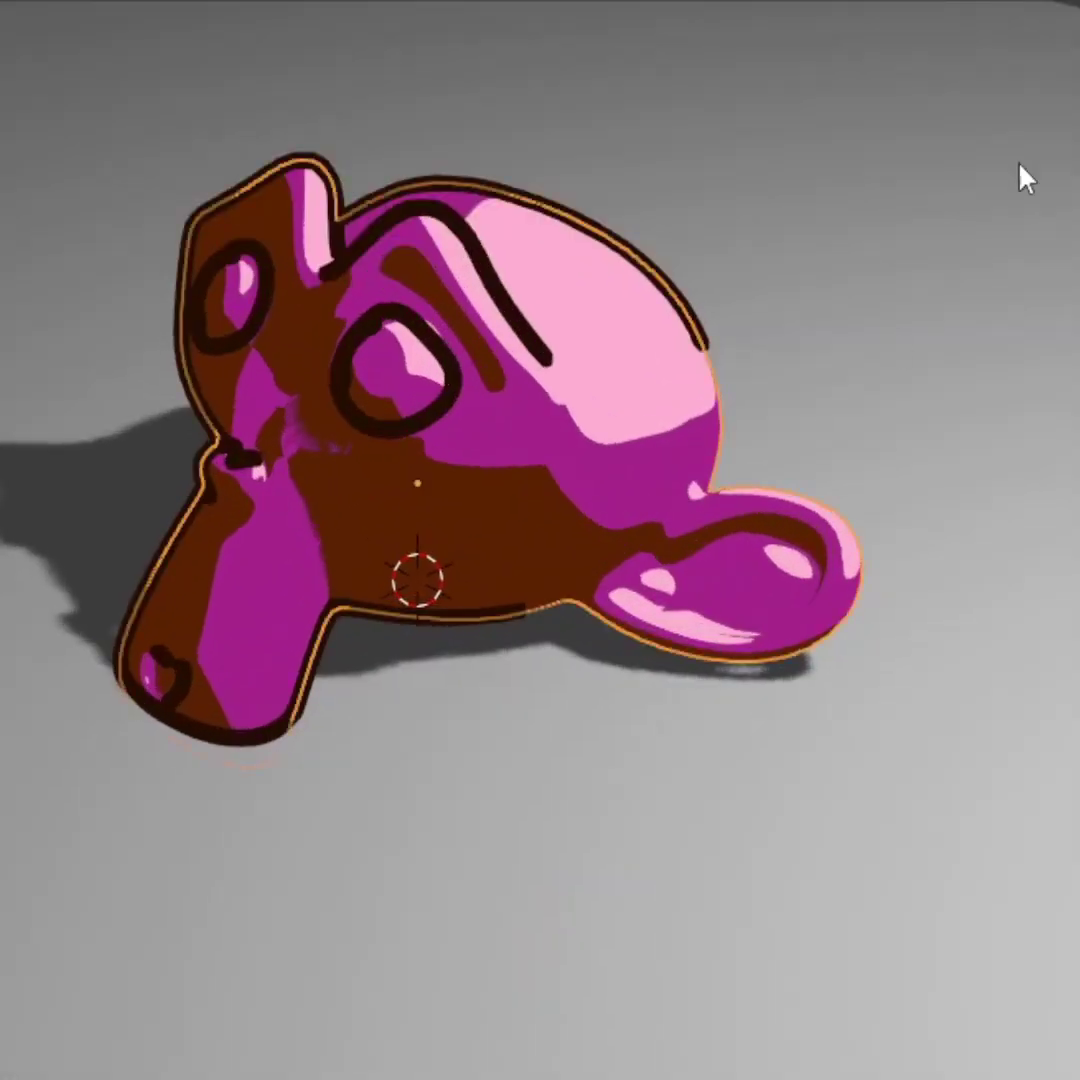
Select the monkey head and hide the viewport overlays to view its outlines.
{"action": "left_click", "coordinate": [713, 472]}
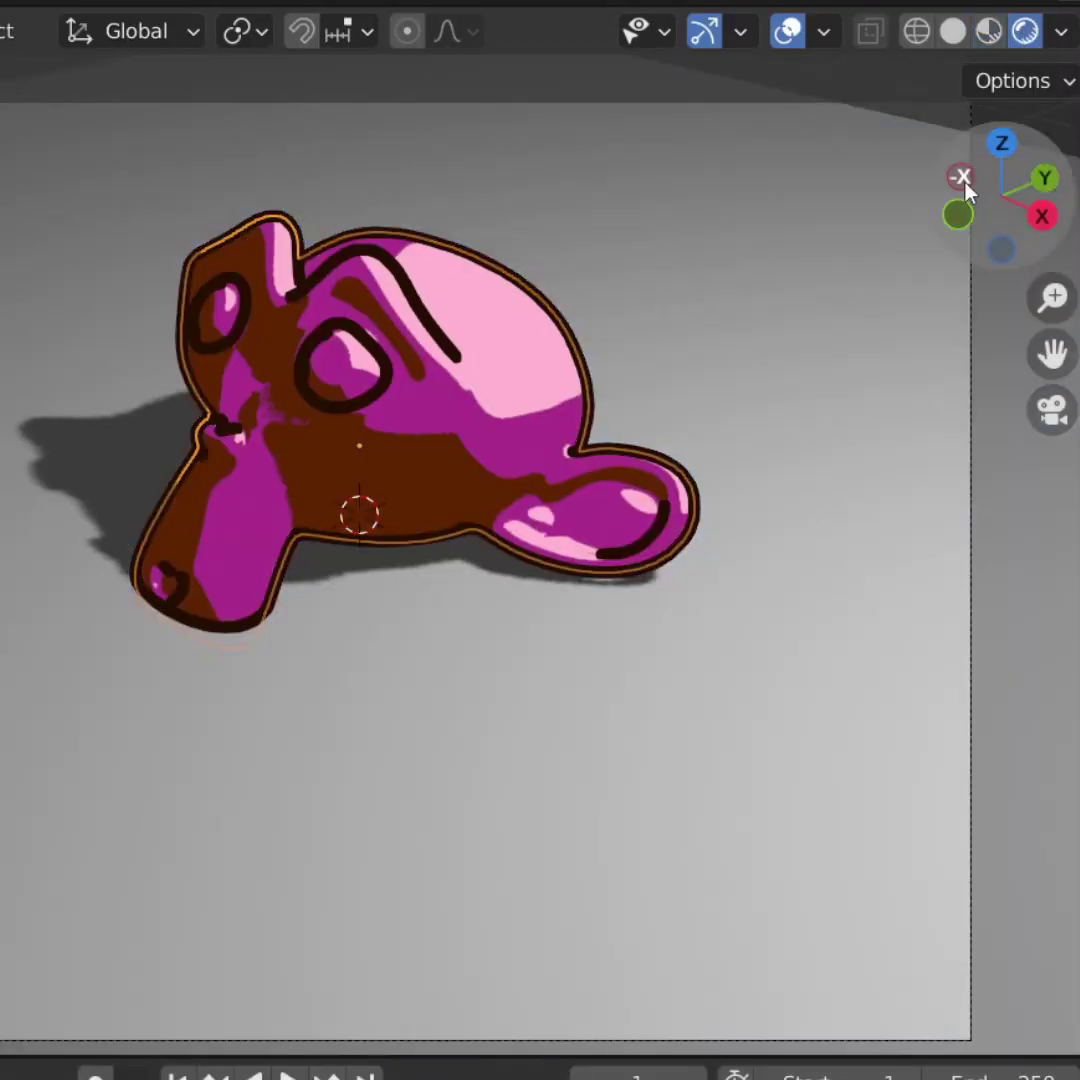
{"action": "scroll", "coordinate": [861, 441], "scroll_direction": "down", "scroll_amount": 3}
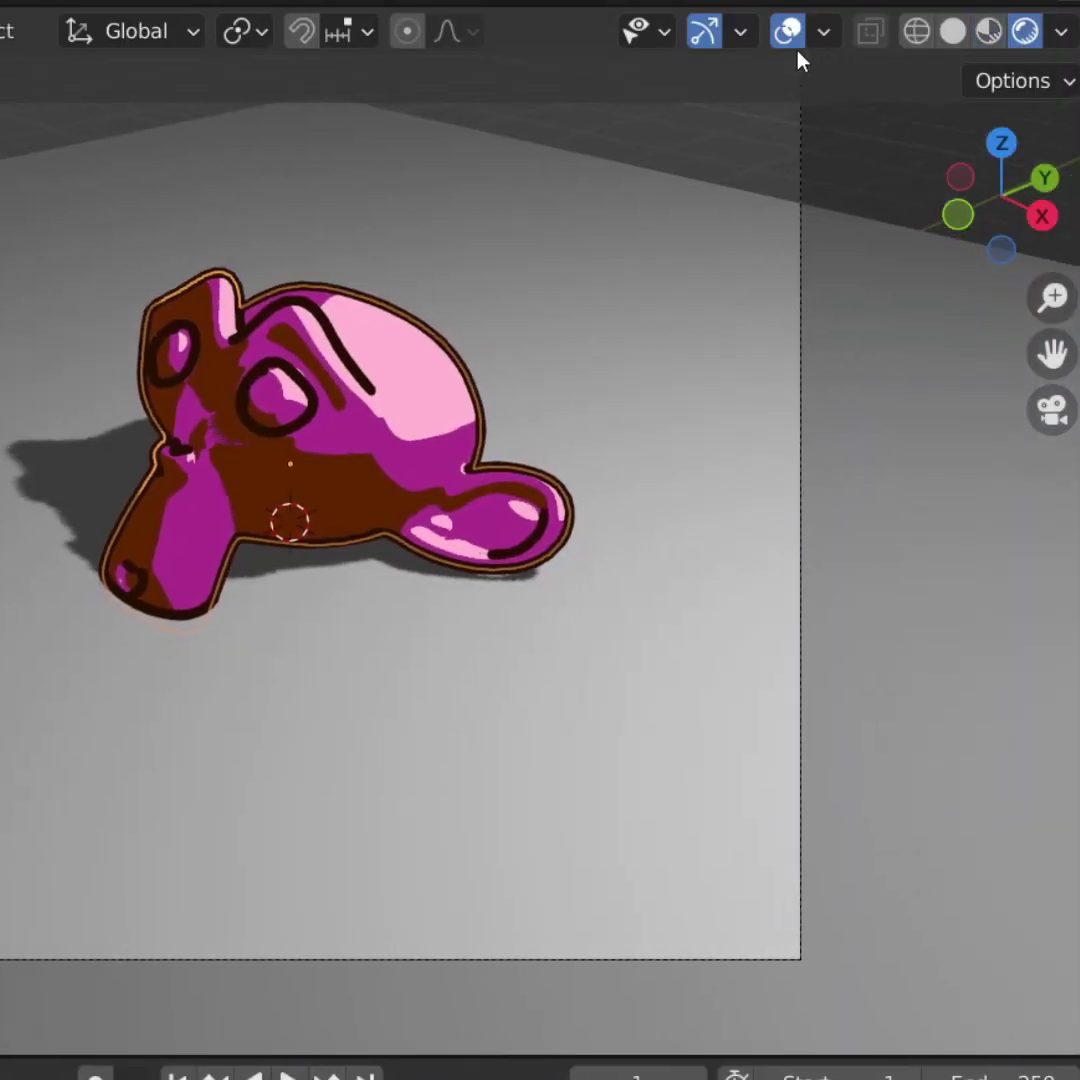
{"action": "left_click", "coordinate": [788, 33]}
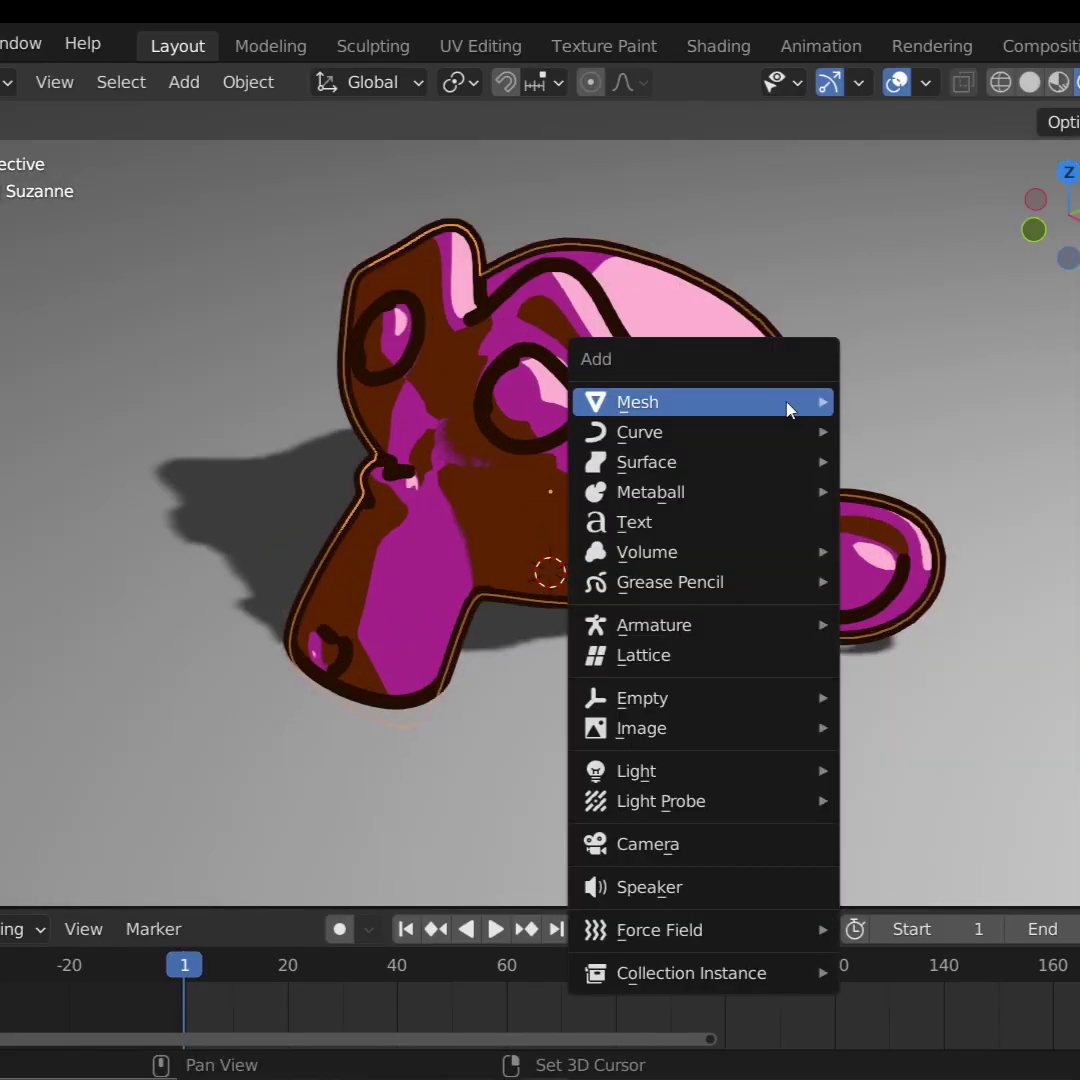
Add a Grease Pencil object and rename it Detail.
{"action": "double_click", "coordinate": [621, 206]}
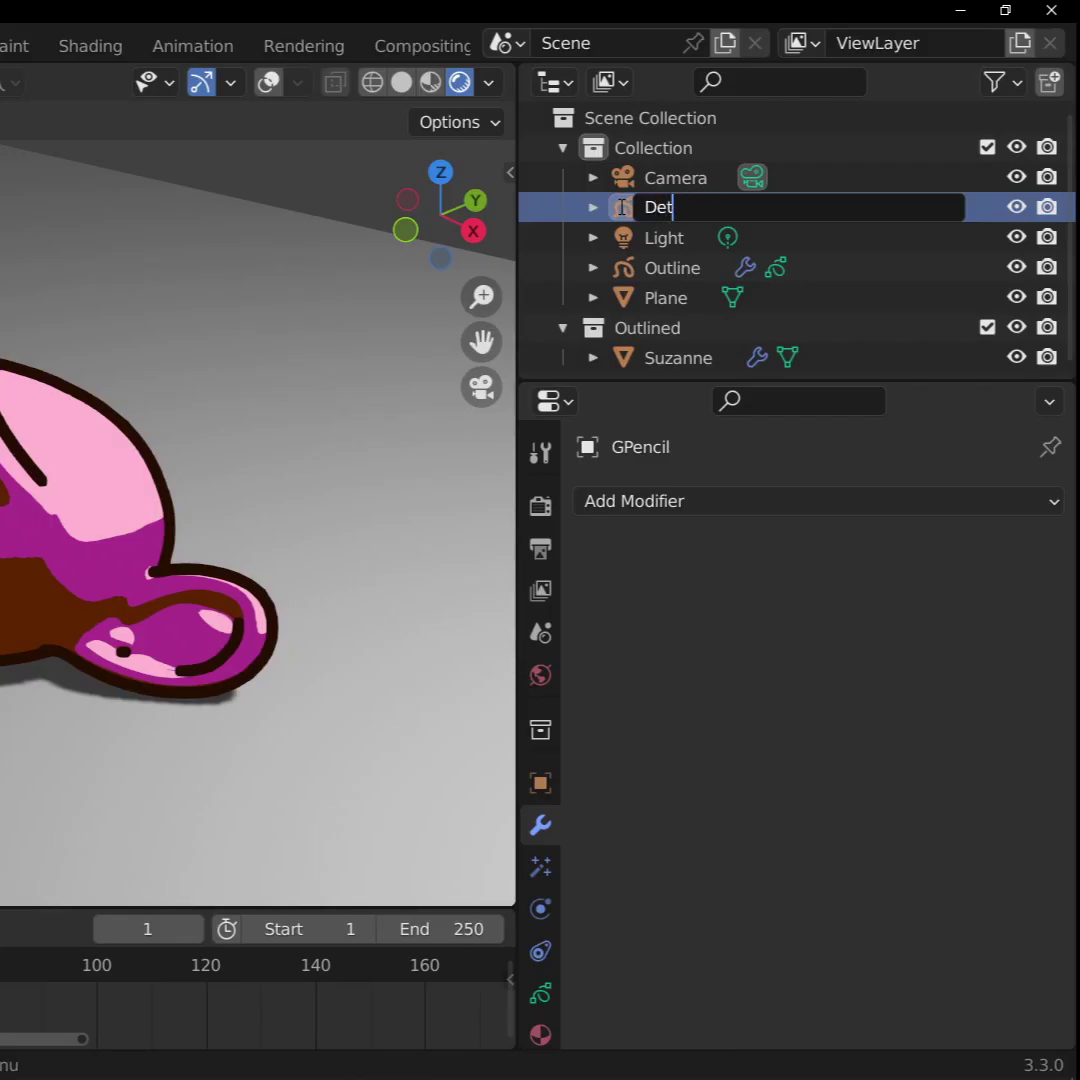
{"action": "type", "text": "Detail"}
{"action": "key", "text": "Return"}
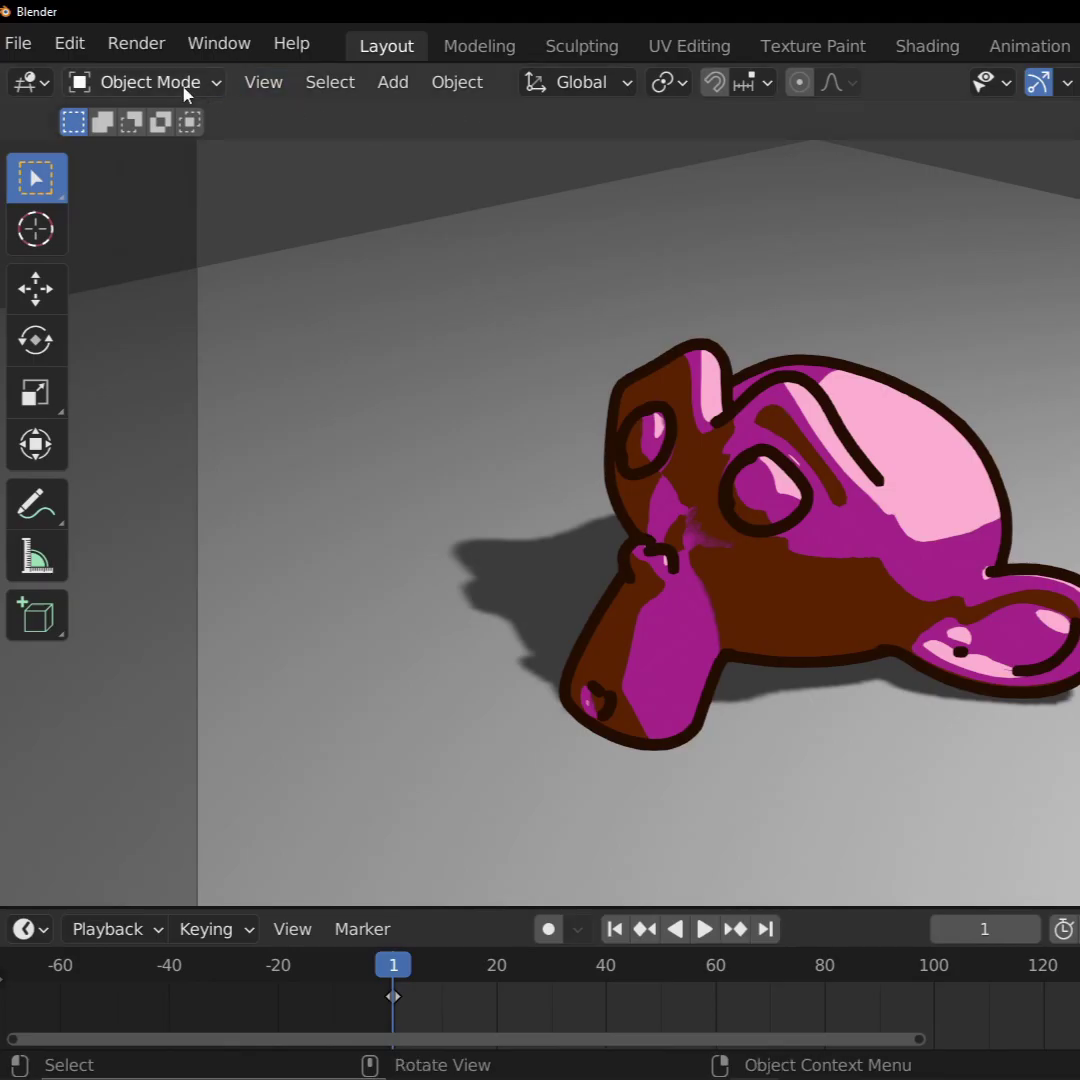
Put the Detail object in Draw Mode with Surface stroke placement and a brush strength of 1.000.
{"action": "left_click", "coordinate": [185, 88]}
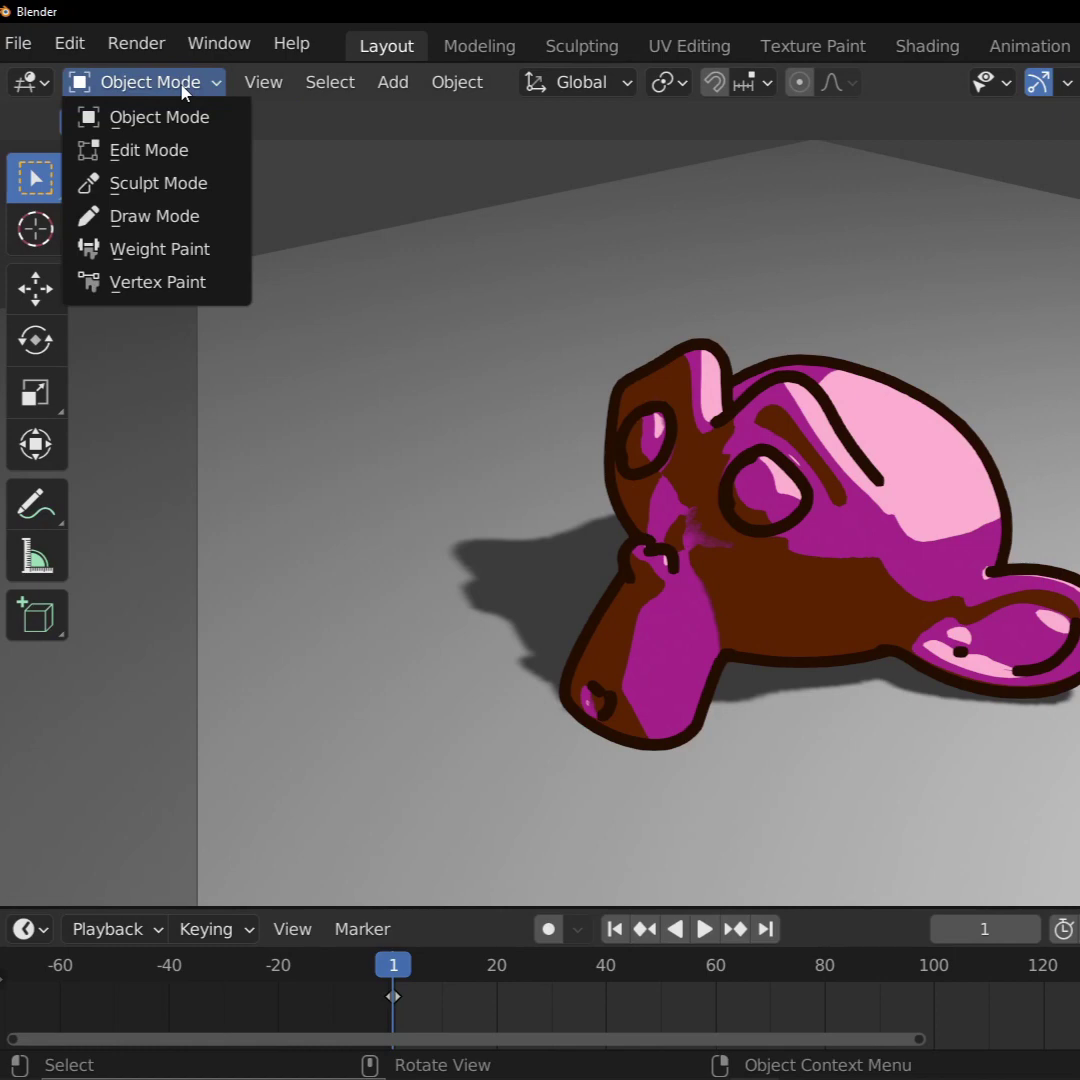
{"action": "left_click", "coordinate": [160, 216]}
{"action": "left_click", "coordinate": [410, 80]}
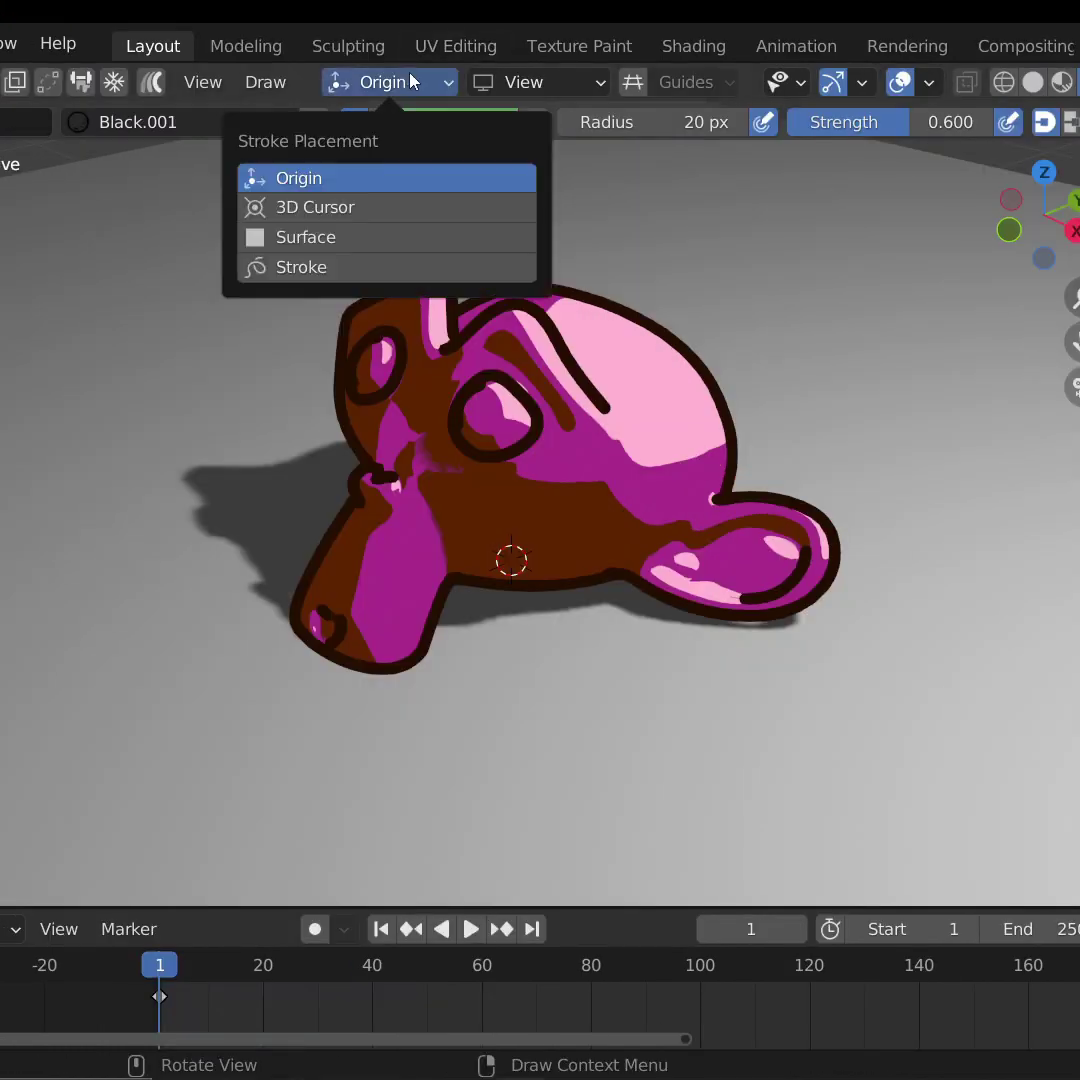
{"action": "left_click", "coordinate": [386, 238]}
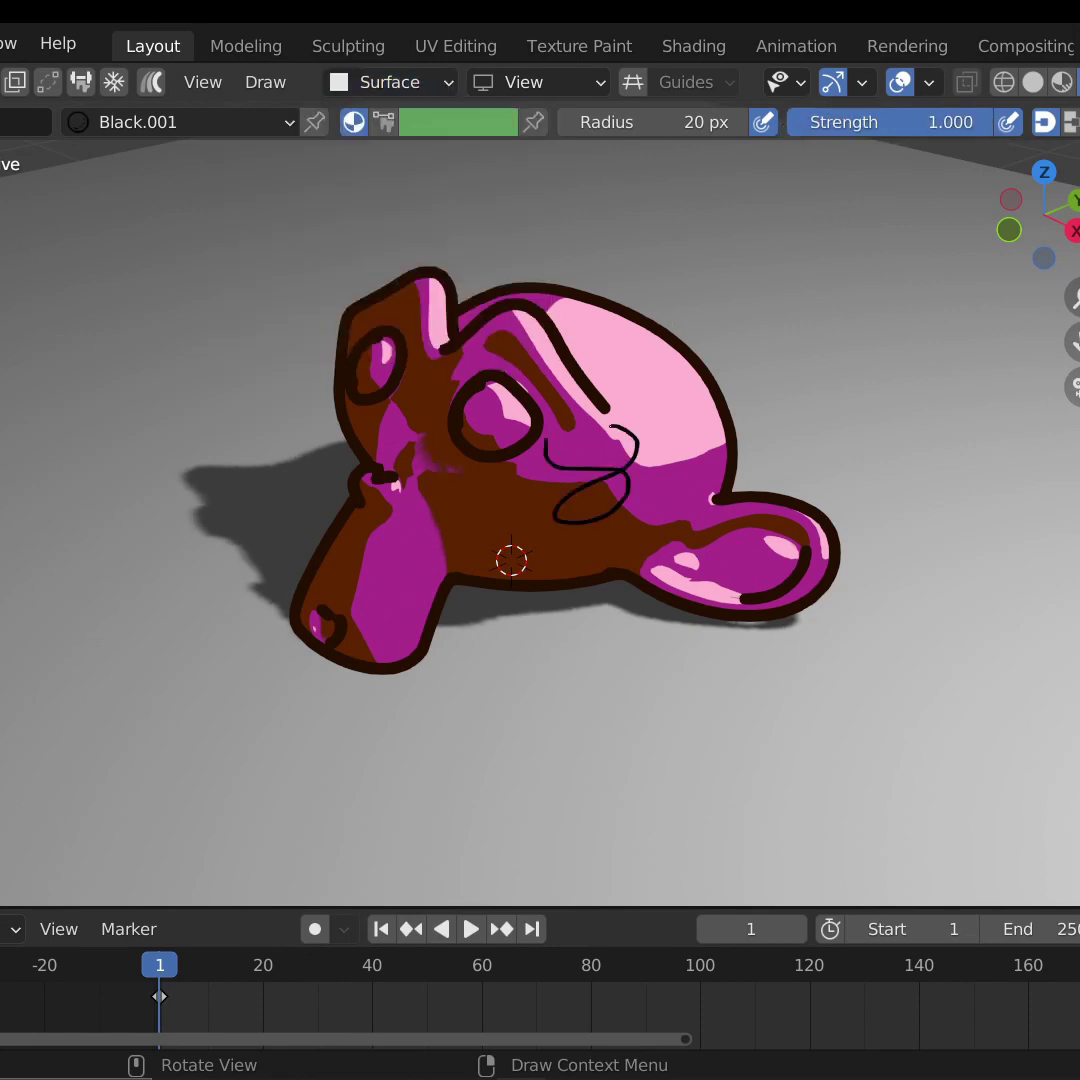
Try freehand strokes on the monkey head's surface and check from several angles how they follow it.
{"action": "middle_click_drag", "start_coordinate": [697, 461], "coordinate": [591, 421]}
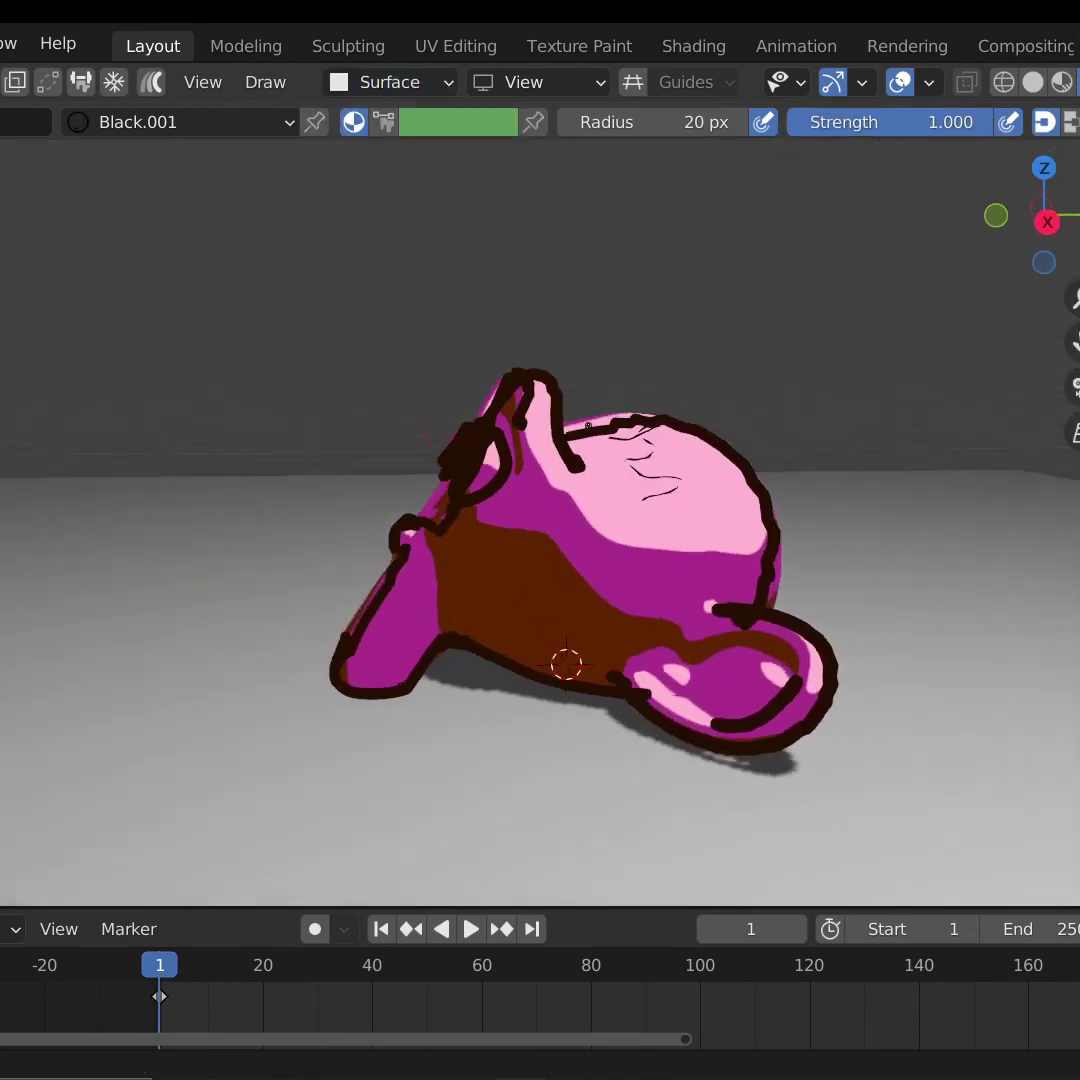
{"action": "middle_click_drag", "start_coordinate": [599, 543], "coordinate": [752, 530]}
{"action": "key", "text": "KP_0"}
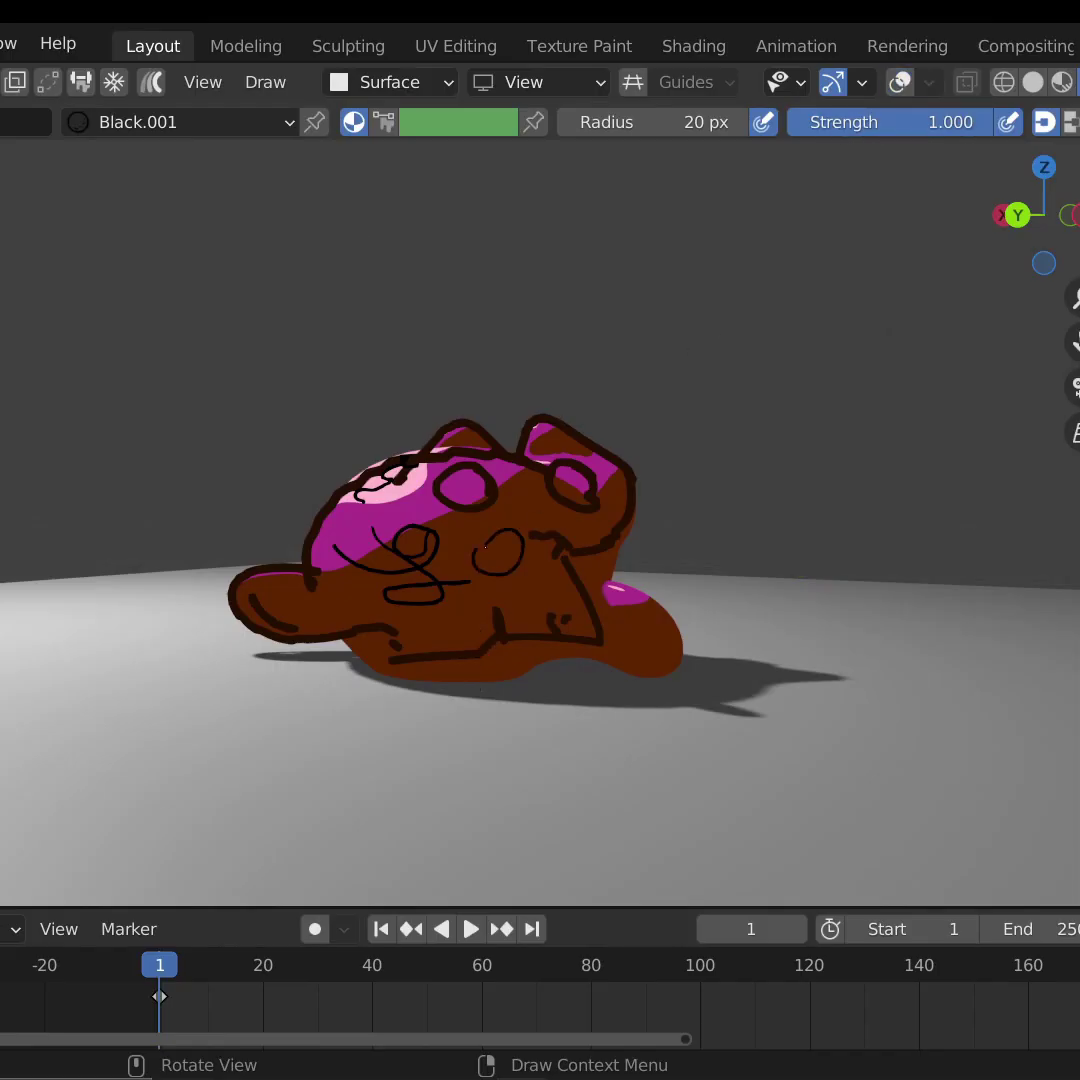
{"action": "middle_click_drag", "start_coordinate": [519, 561], "coordinate": [933, 574]}
{"action": "scroll", "coordinate": [933, 574], "scroll_direction": "up", "scroll_amount": 5}
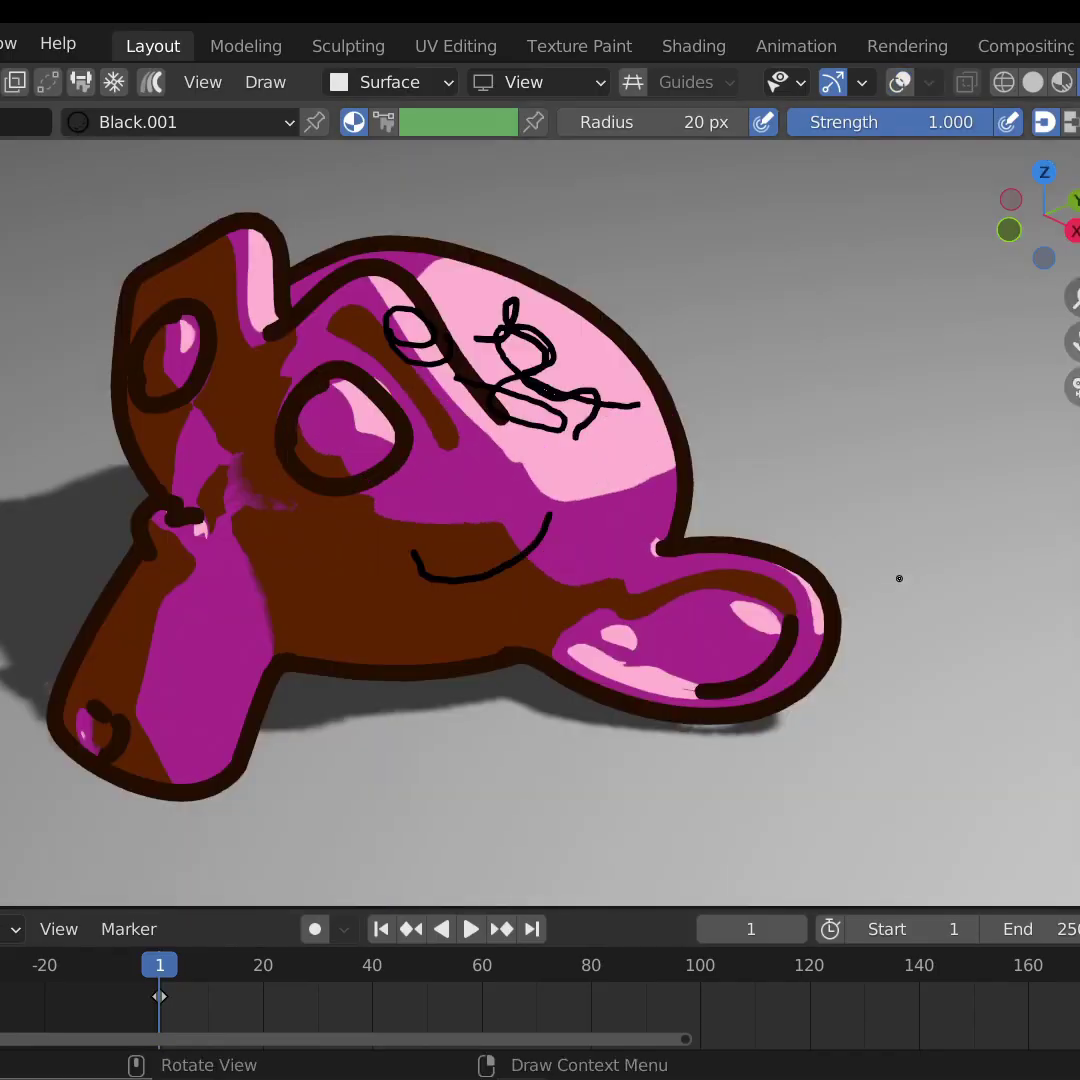
{"action": "scroll", "coordinate": [424, 437], "scroll_direction": "down", "scroll_amount": 5}
{"action": "middle_click_drag", "start_coordinate": [424, 437], "coordinate": [373, 481]}
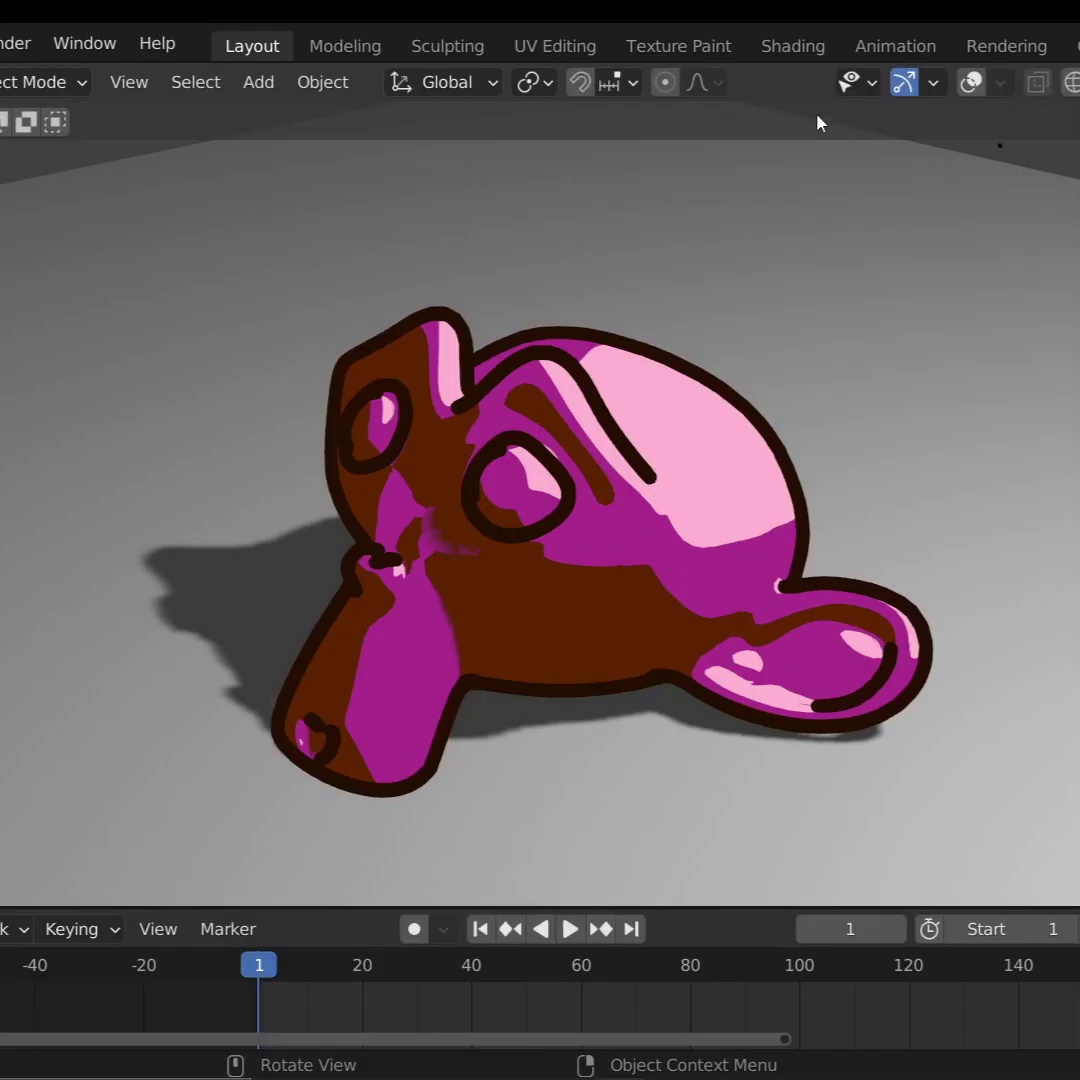
Show the viewport overlays and apply all transforms to the monkey head.
{"action": "left_click", "coordinate": [969, 84]}
{"action": "key", "text": "ctrl+a"}
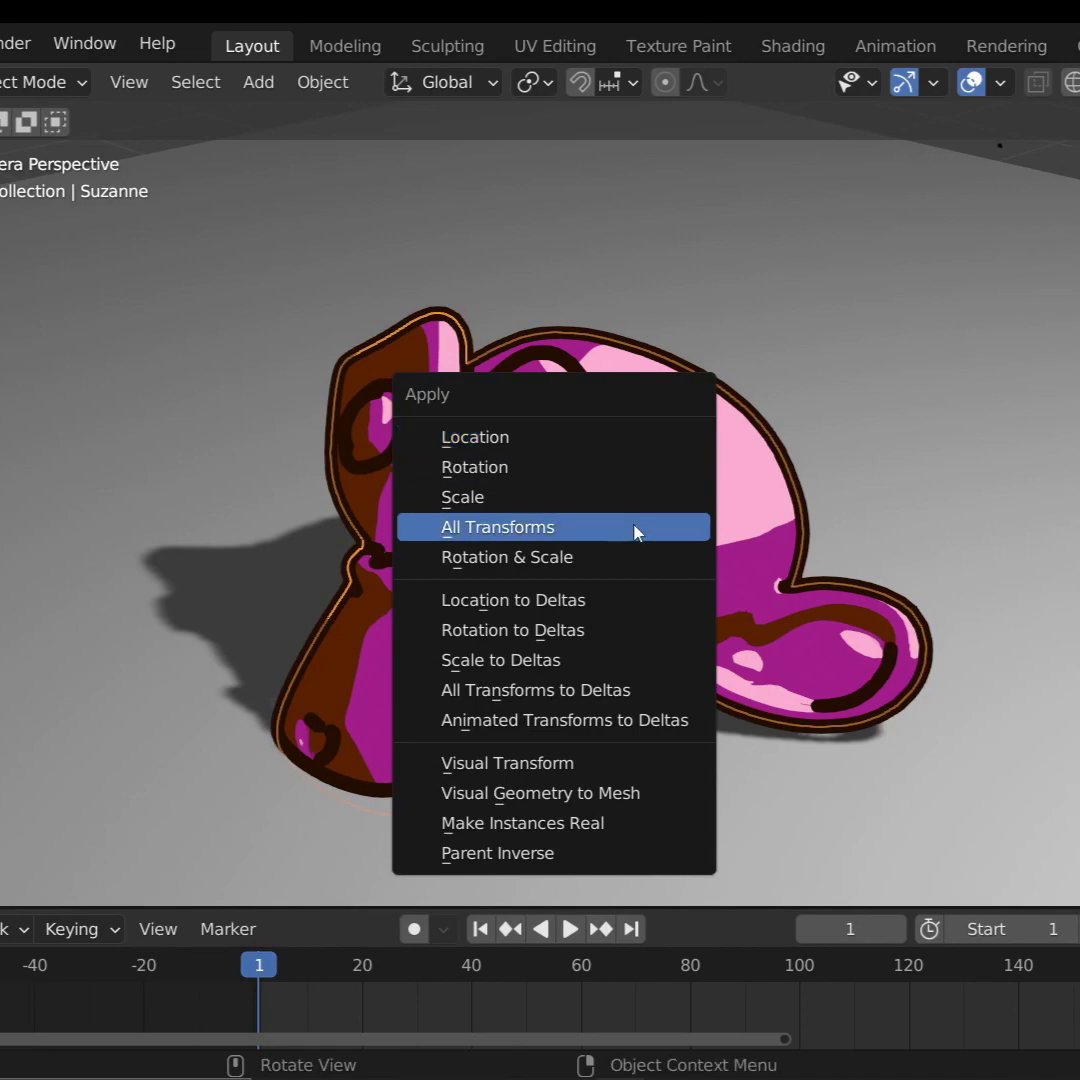
{"action": "left_click", "coordinate": [634, 527]}
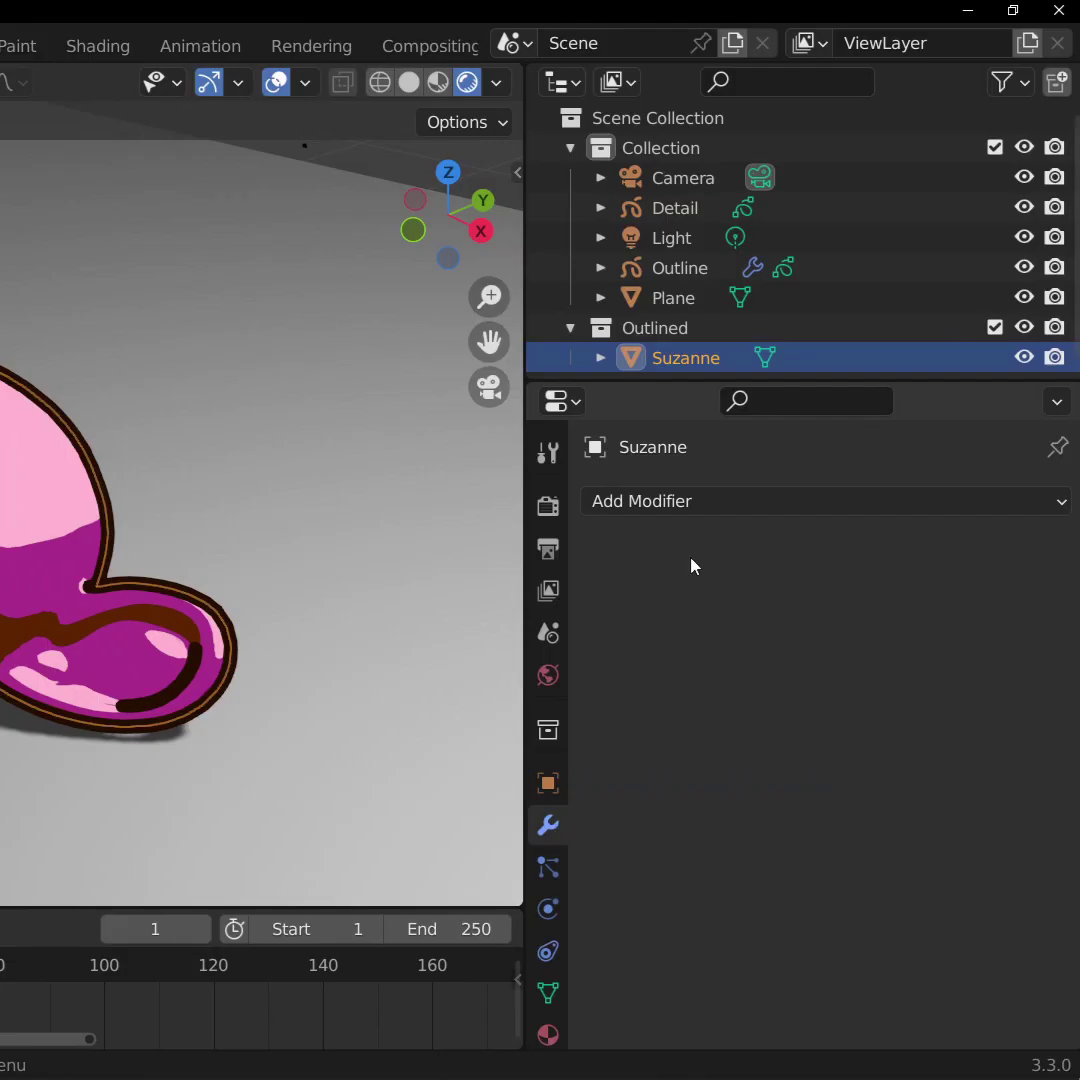
Add a Solidify modifier to the monkey head, set its offset to 1.0000 and disable it in renders.
{"action": "left_click", "coordinate": [706, 509]}
{"action": "left_click", "coordinate": [518, 1015]}
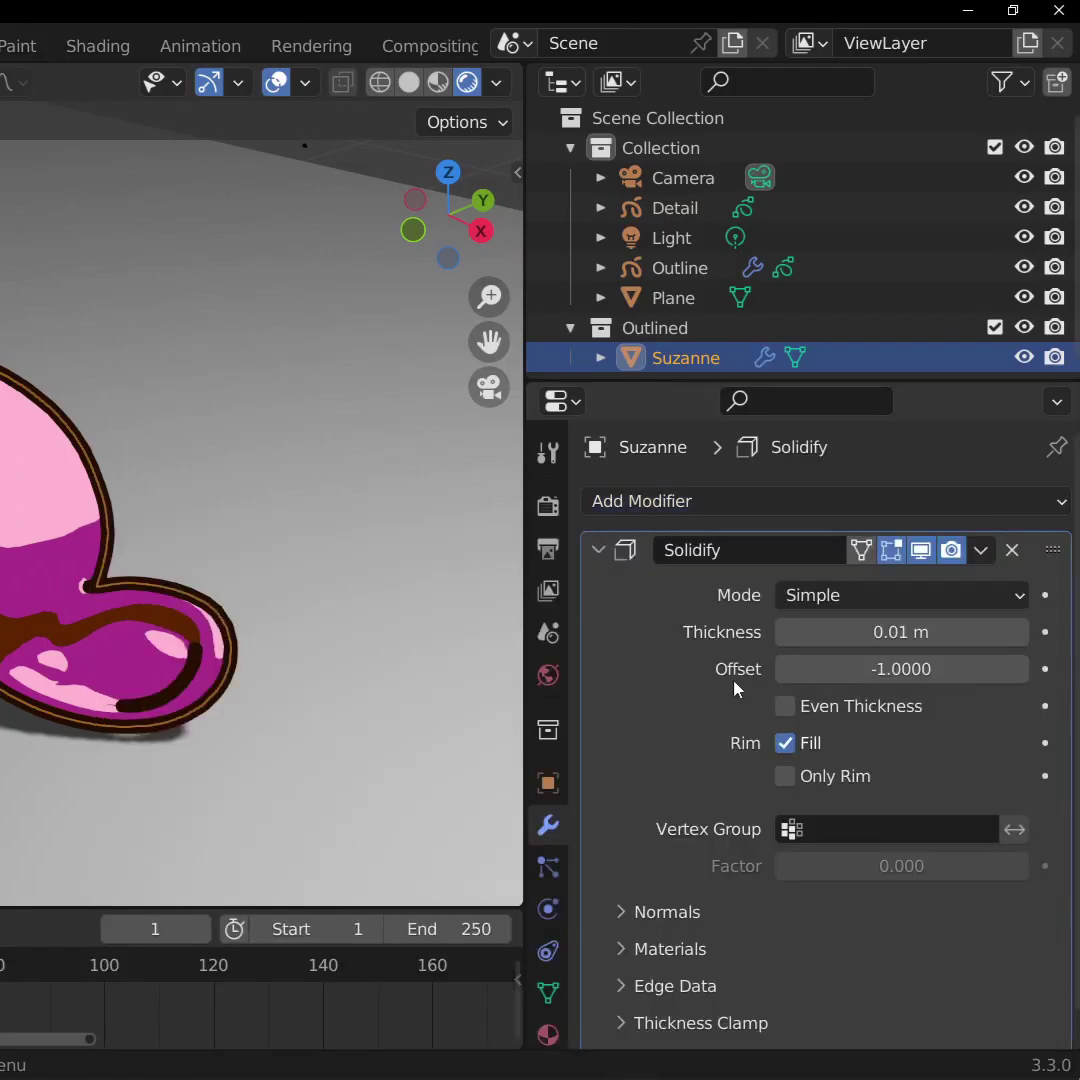
{"action": "left_click_drag", "start_coordinate": [853, 665], "coordinate": [880, 666]}
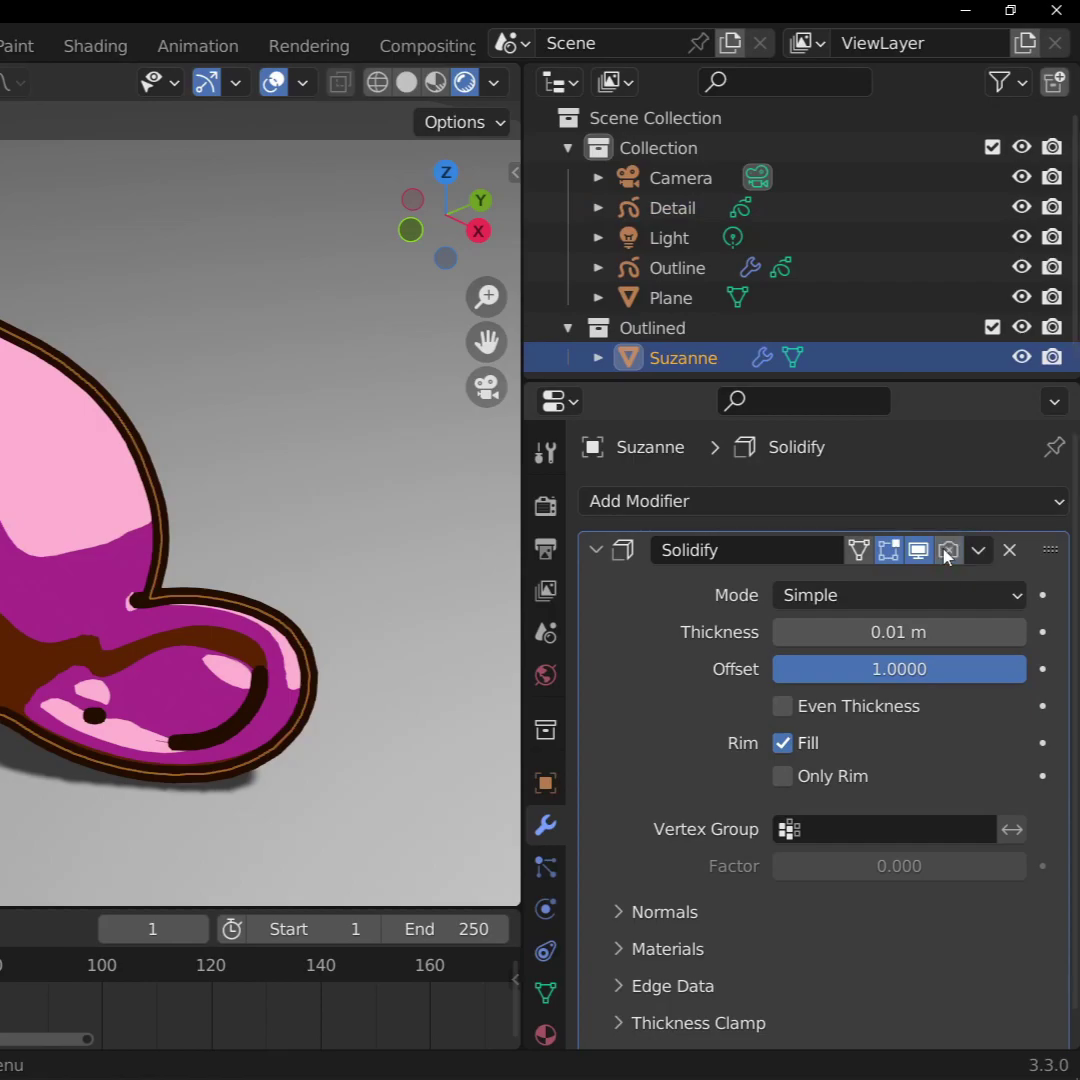
{"action": "left_click", "coordinate": [947, 551]}
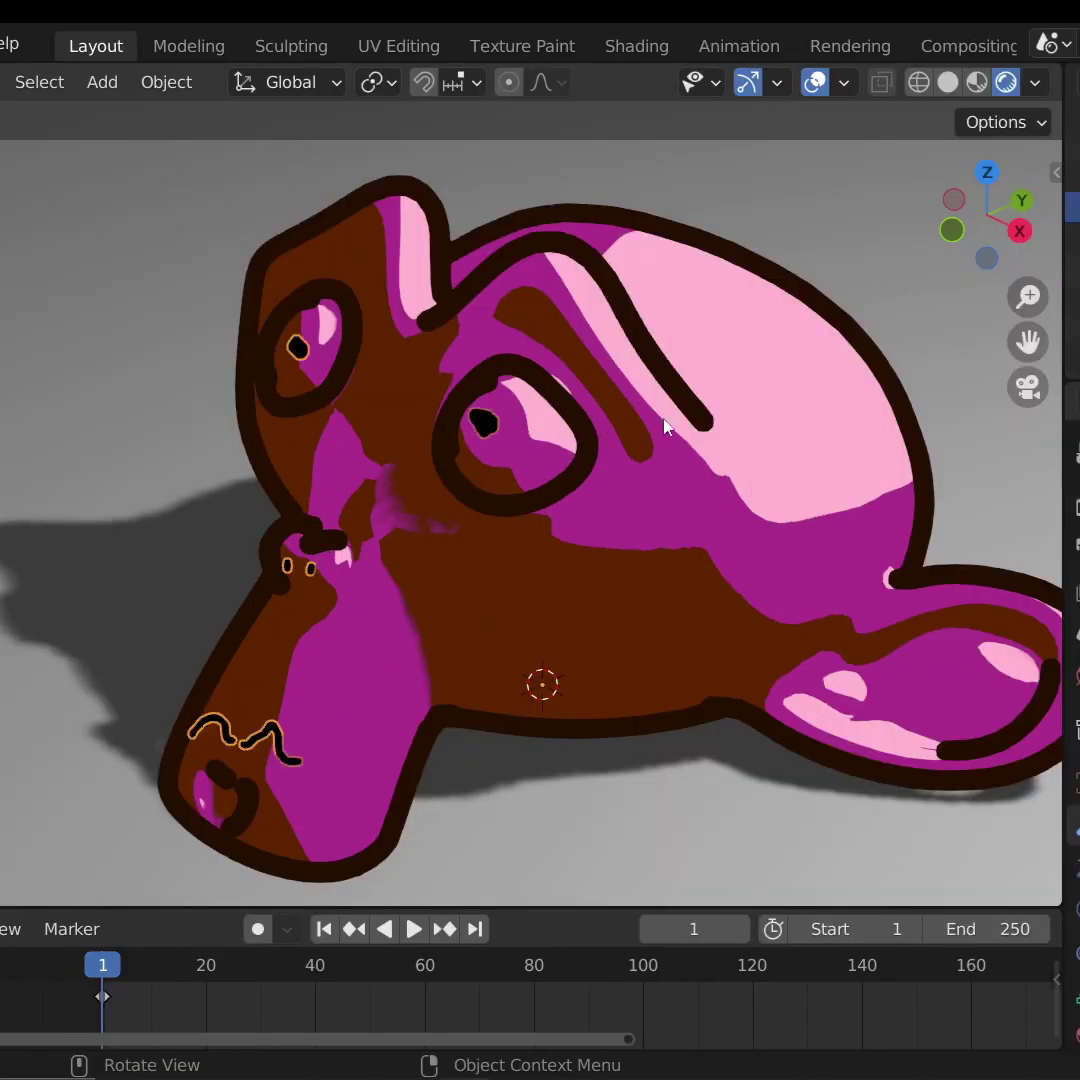
Parent the Detail object's face strokes to the monkey head and try rotating them together.
{"action": "left_click", "coordinate": [782, 420], "text": "shift"}
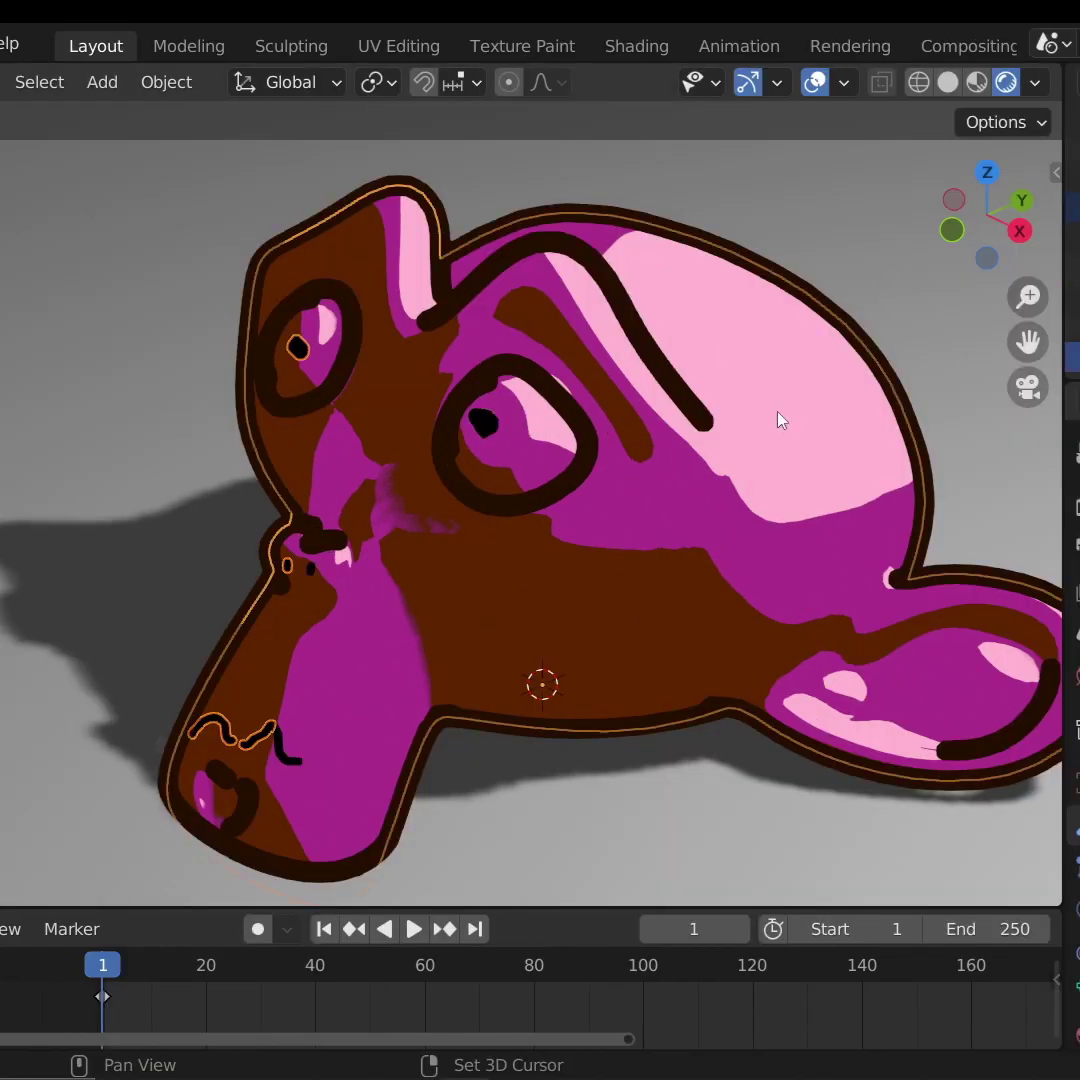
{"action": "key", "text": "ctrl+p"}
{"action": "left_click", "coordinate": [772, 444]}
{"action": "scroll", "coordinate": [686, 474], "scroll_direction": "down", "scroll_amount": 3}
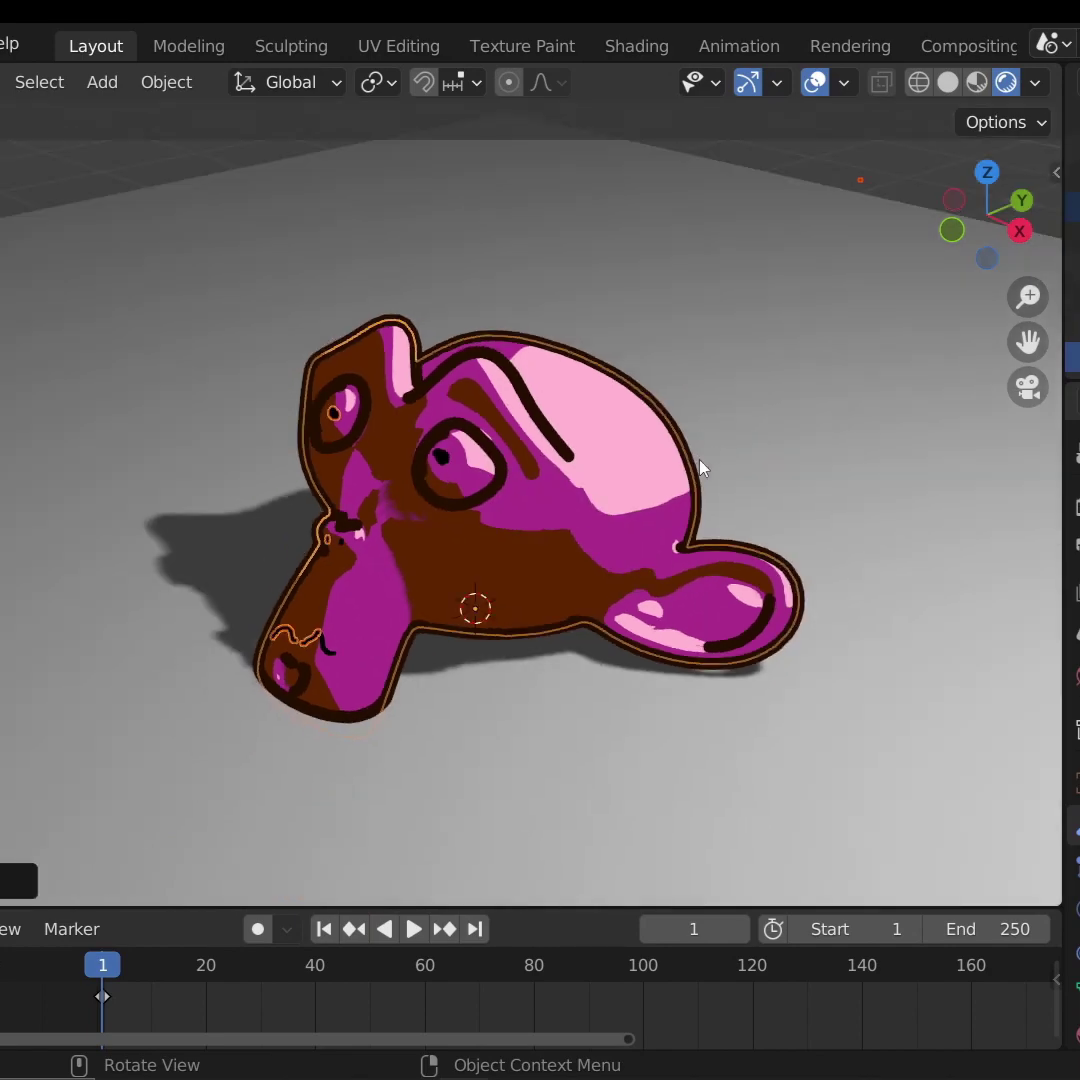
{"action": "key", "text": "r"}
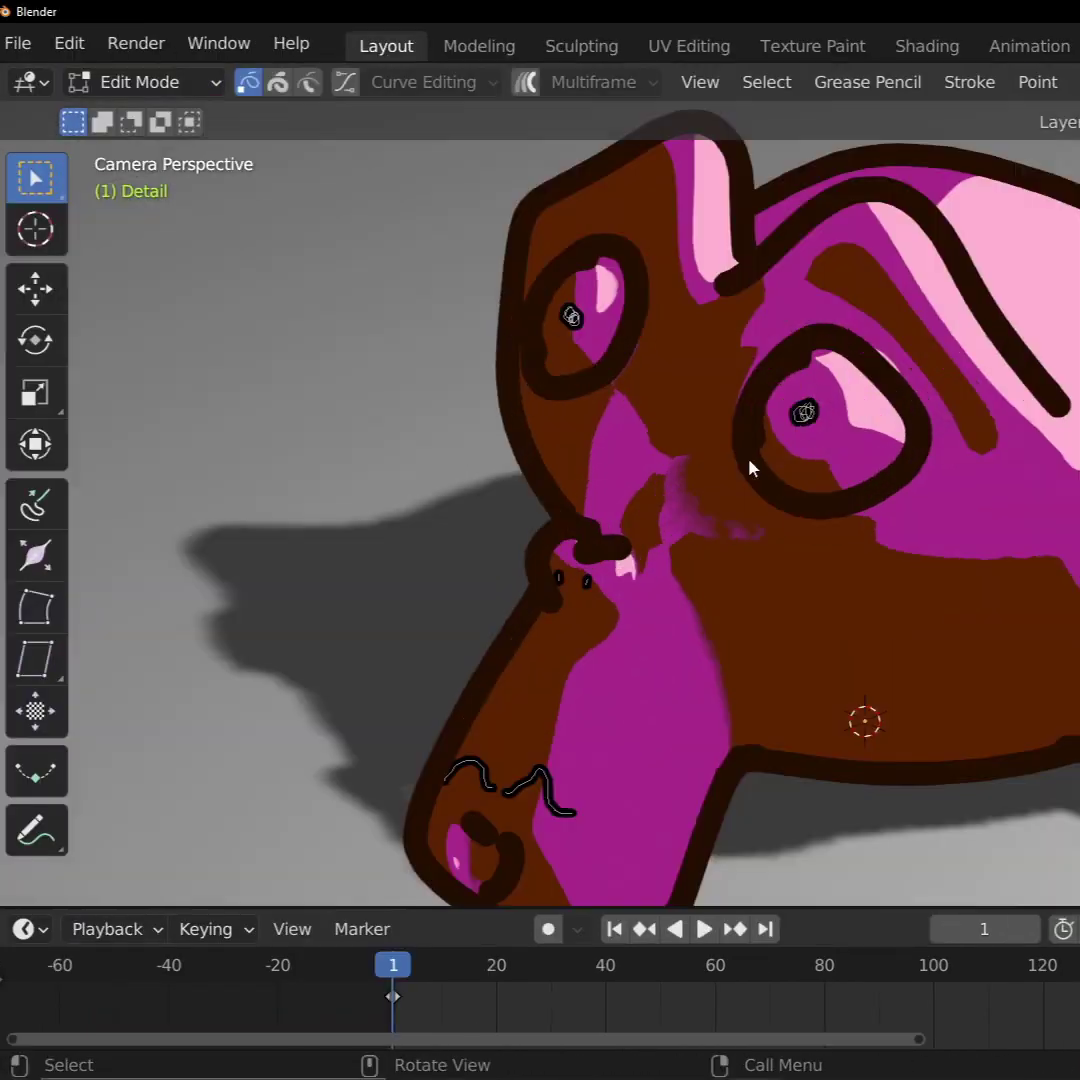
Try moving the Detail object's pupil stroke on the monkey's nearer eye in Edit Mode.
{"action": "left_click_drag", "start_coordinate": [802, 410], "coordinate": [899, 494]}
{"action": "middle_click_drag", "start_coordinate": [899, 494], "coordinate": [812, 470]}
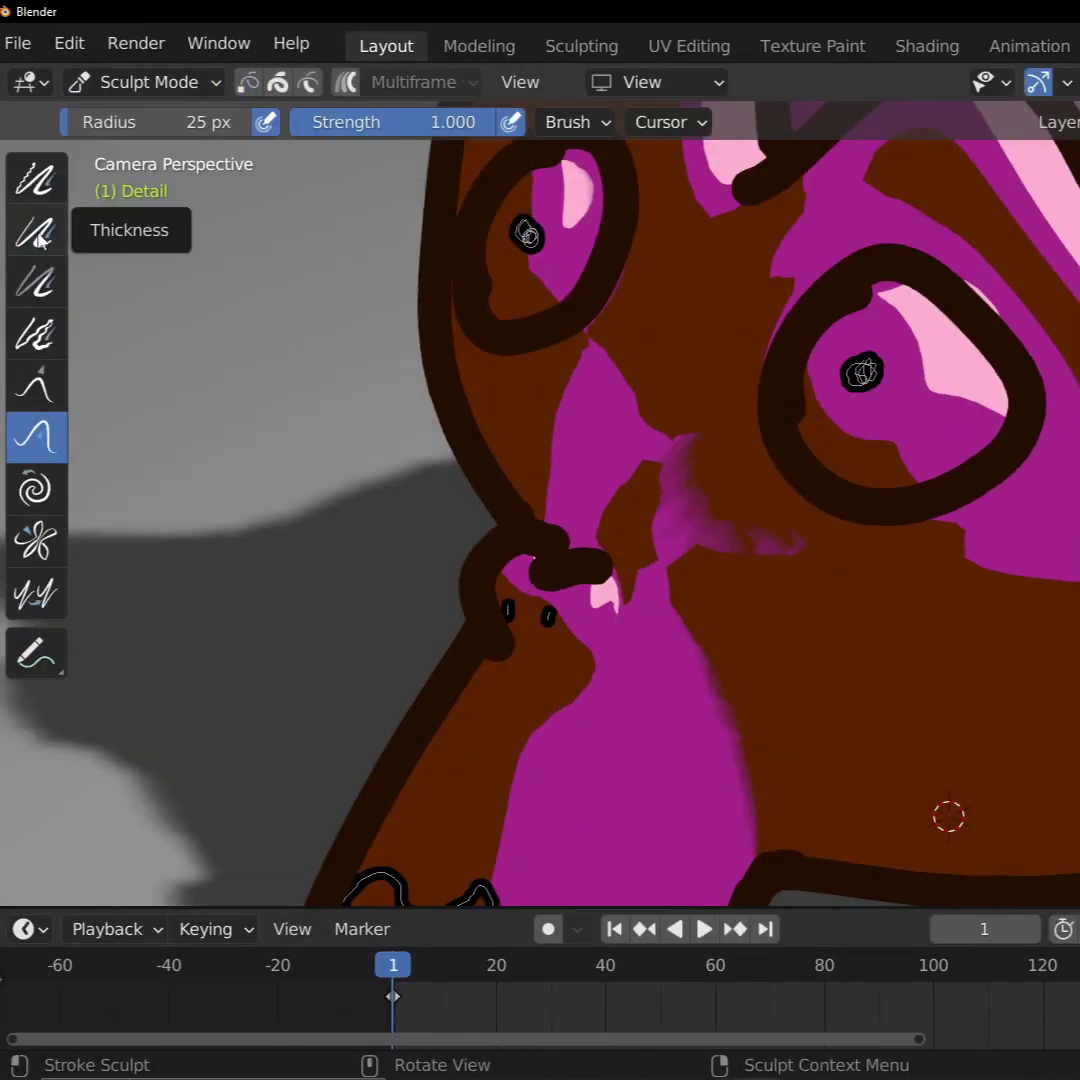
Reposition the Detail object's pupil stroke on the nearer eye with the Grab sculpt brush, and try rotating the monkey head.
{"action": "left_click", "coordinate": [35, 385]}
{"action": "left_click_drag", "start_coordinate": [862, 372], "coordinate": [852, 382]}
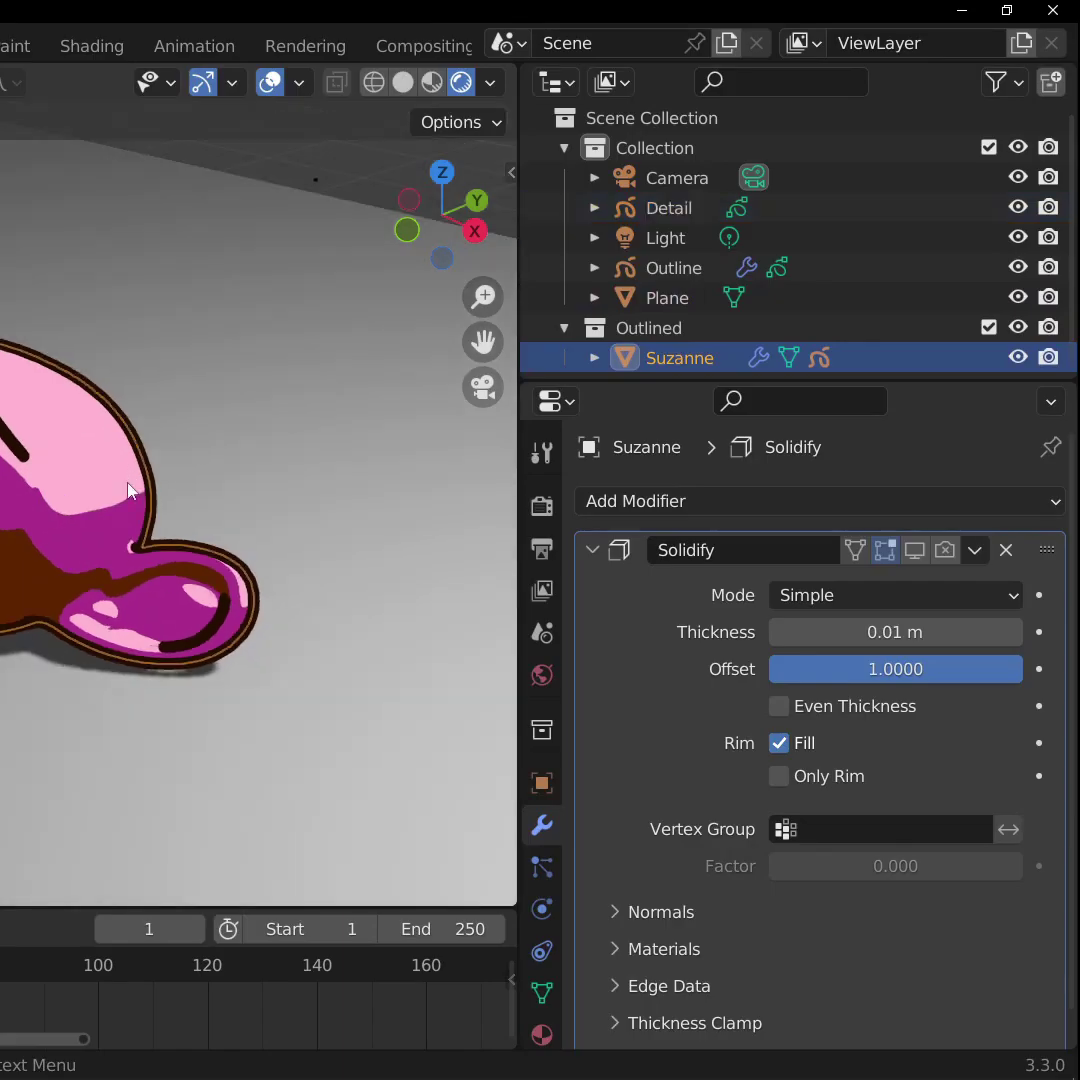
{"action": "key", "text": "r"}
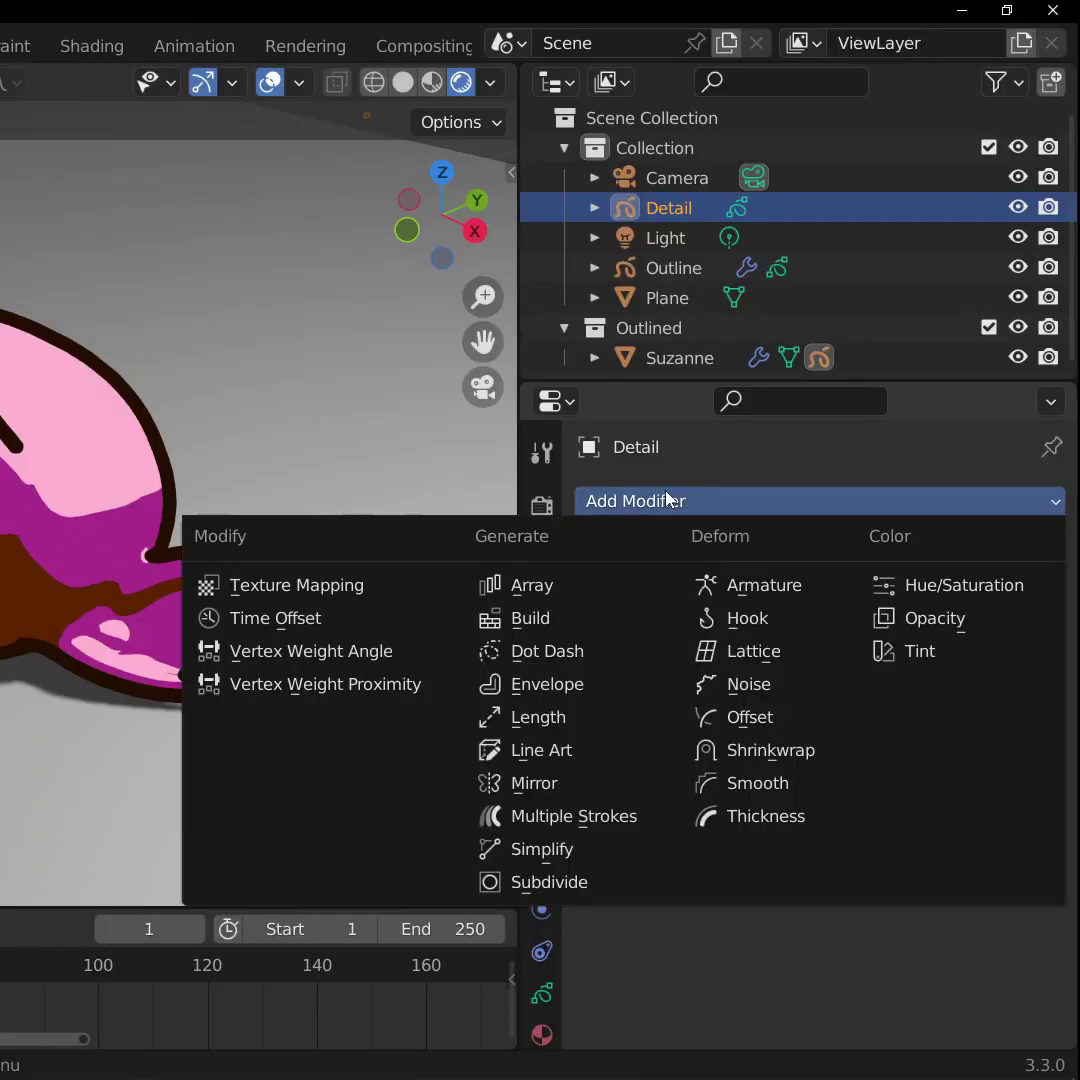
Add a Noise modifier to the Detail object and reduce its randomize step and Position amount while playing the animation.
{"action": "left_click", "coordinate": [770, 684]}
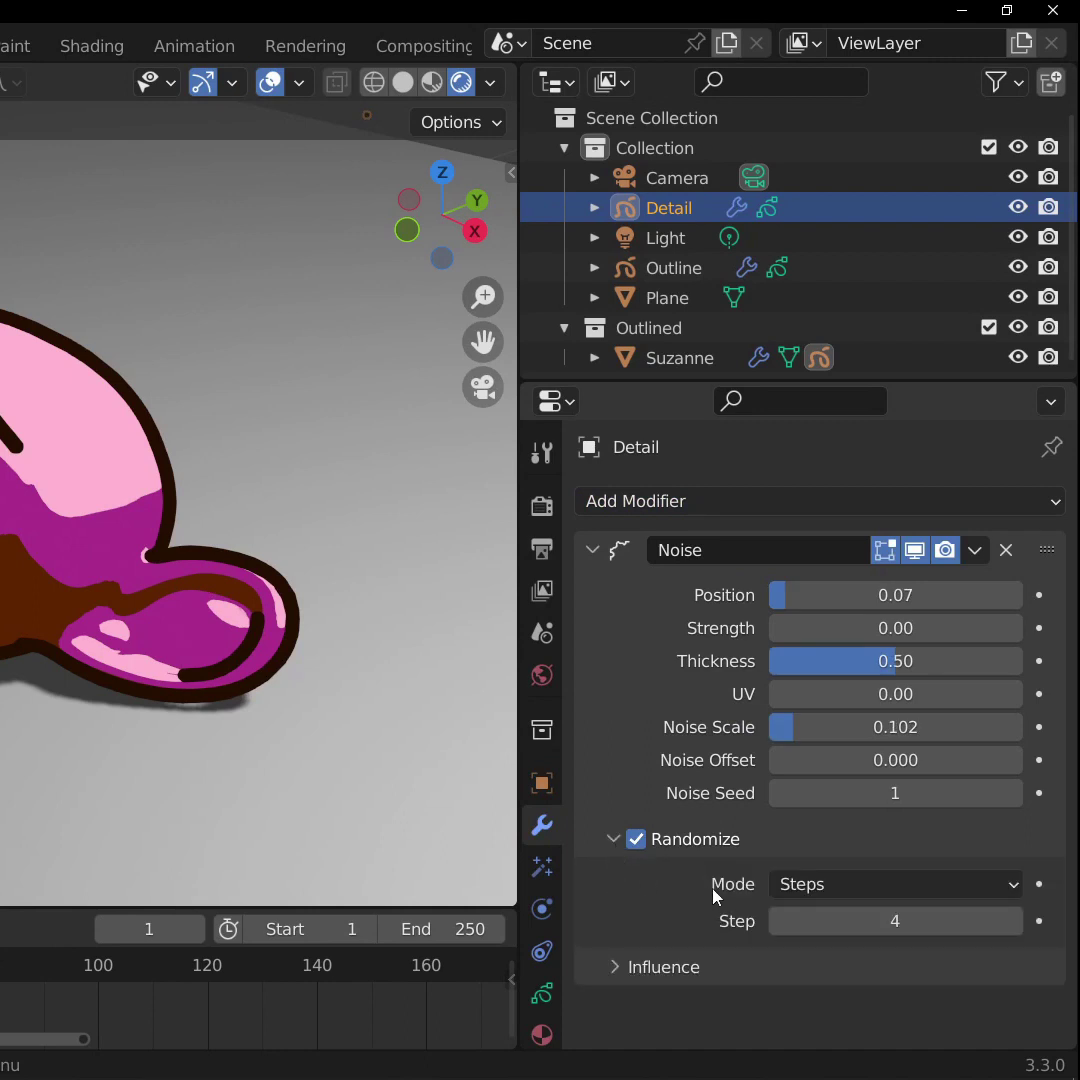
{"action": "left_click", "coordinate": [778, 921]}
{"action": "key", "text": "space"}
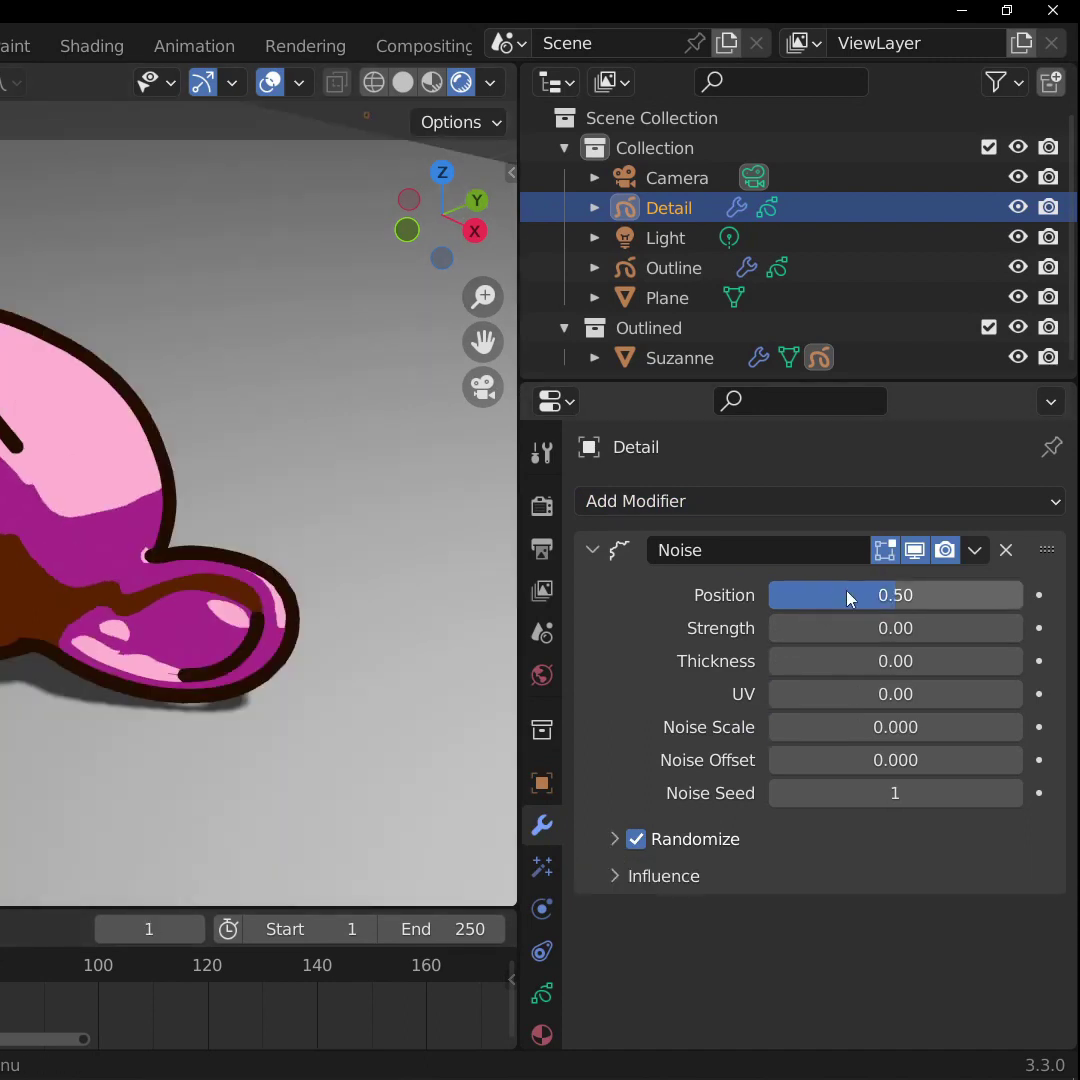
{"action": "left_click_drag", "start_coordinate": [849, 594], "coordinate": [734, 594]}
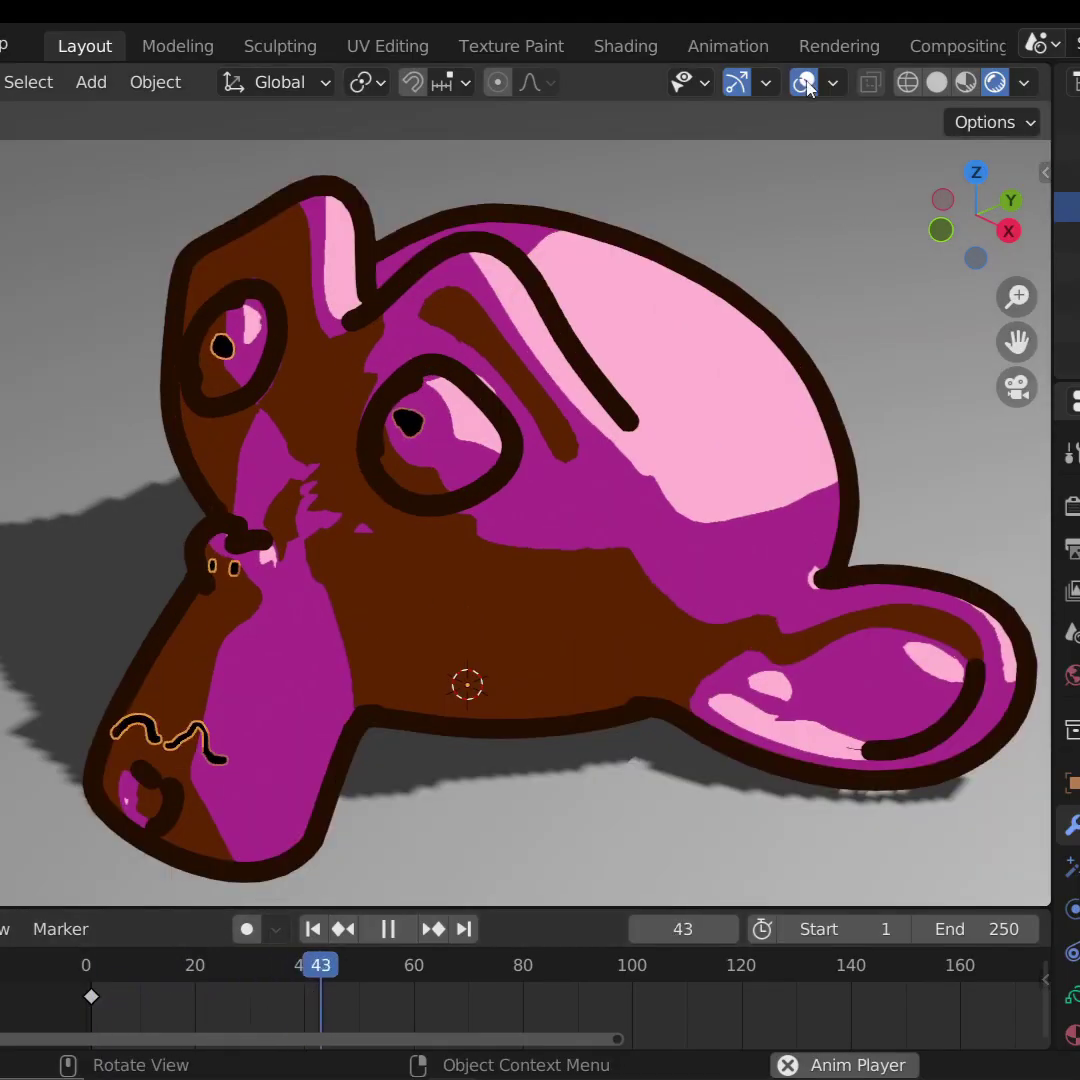
Preview the noise wobble on the Detail and Outline strokes by playing the animation with the viewport overlays hidden.
{"action": "key", "text": "space"}
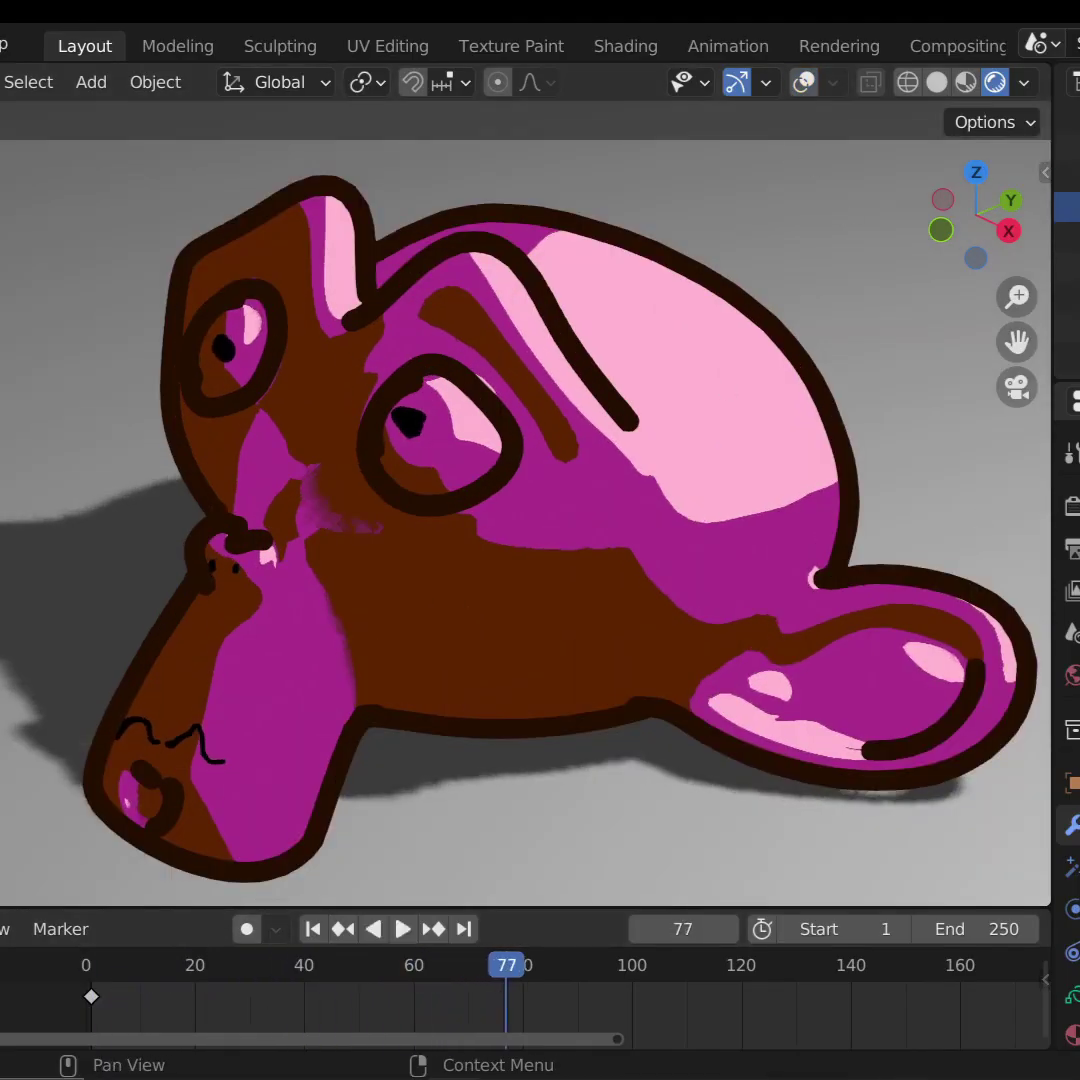
{"action": "key", "text": "space"}
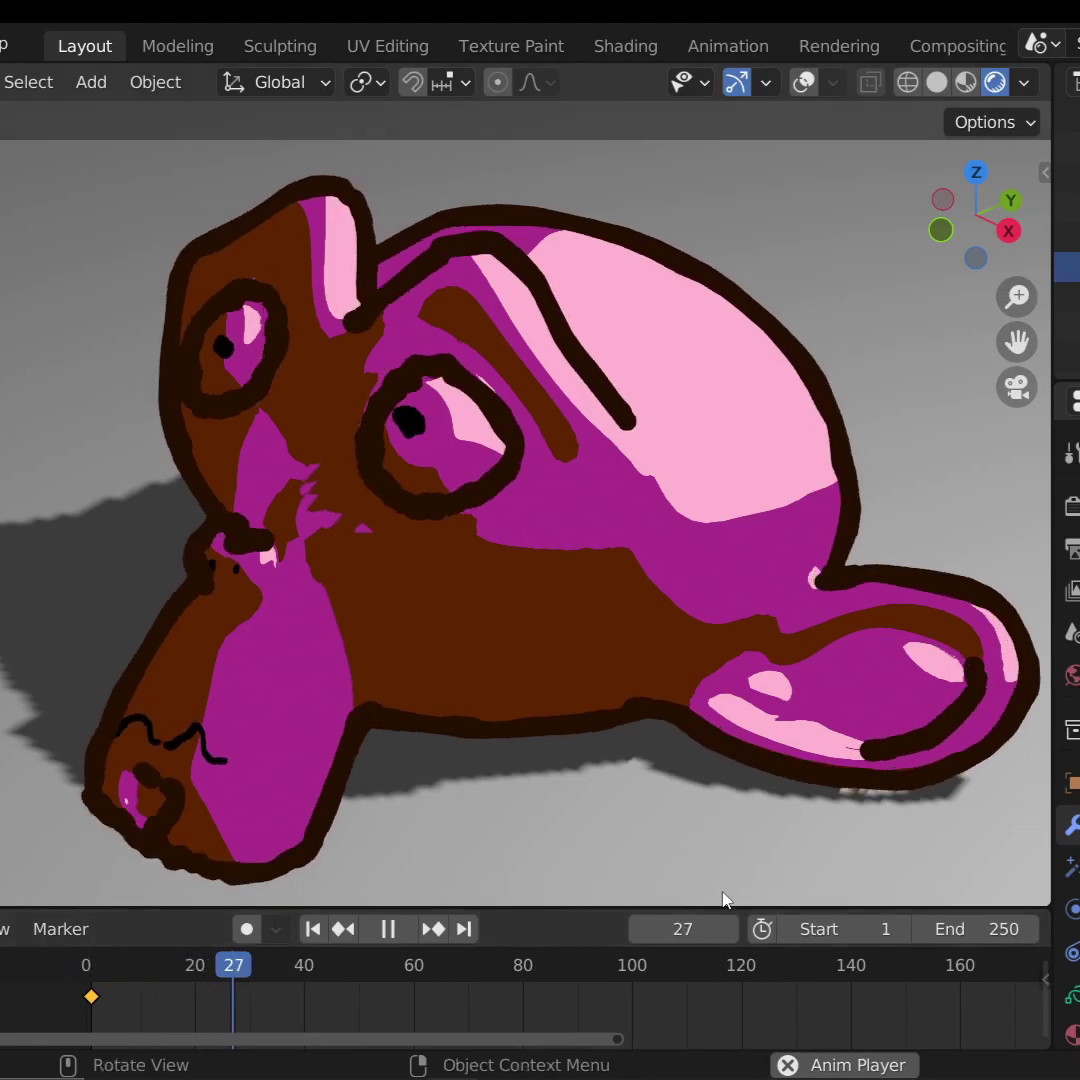
{"action": "key", "text": "space"}
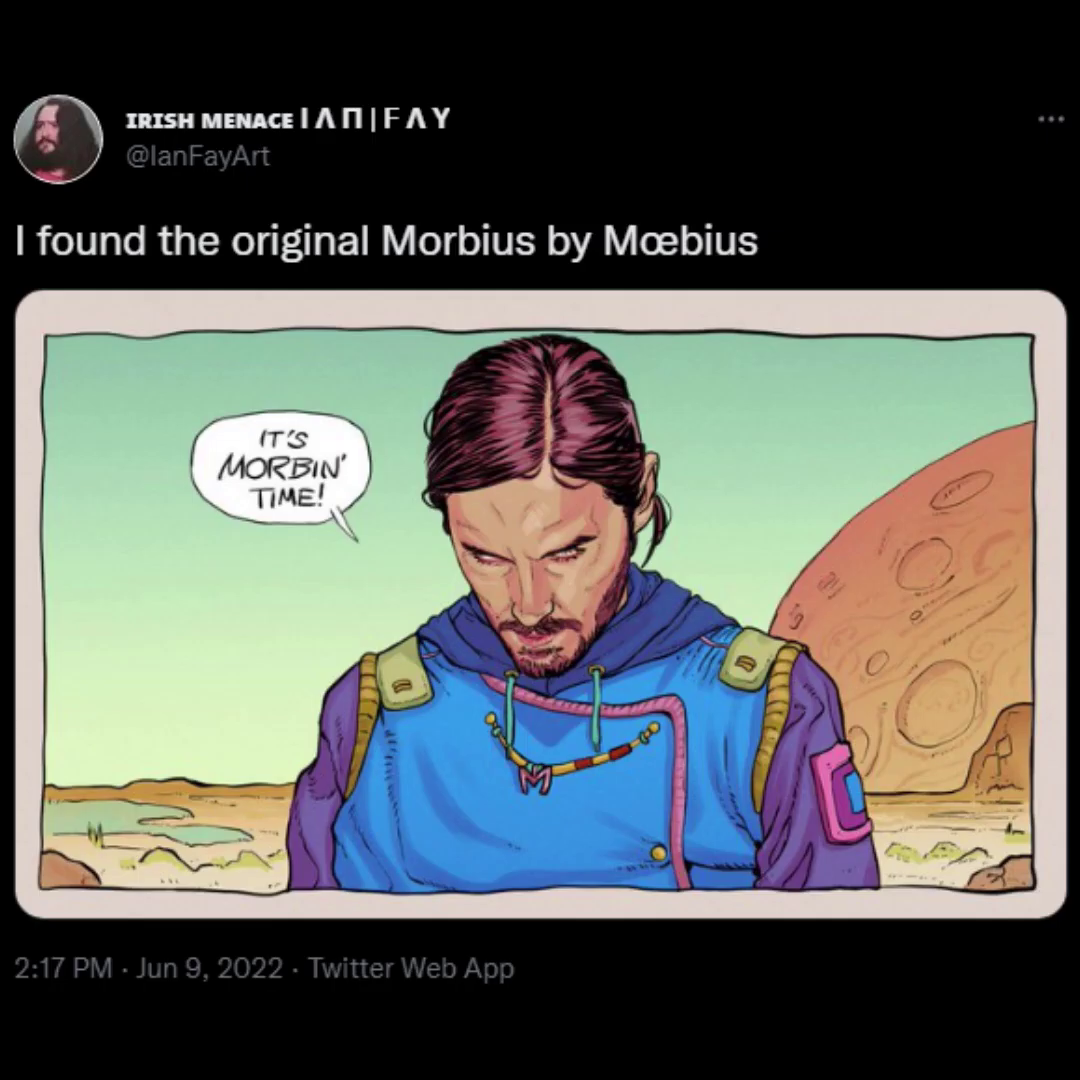